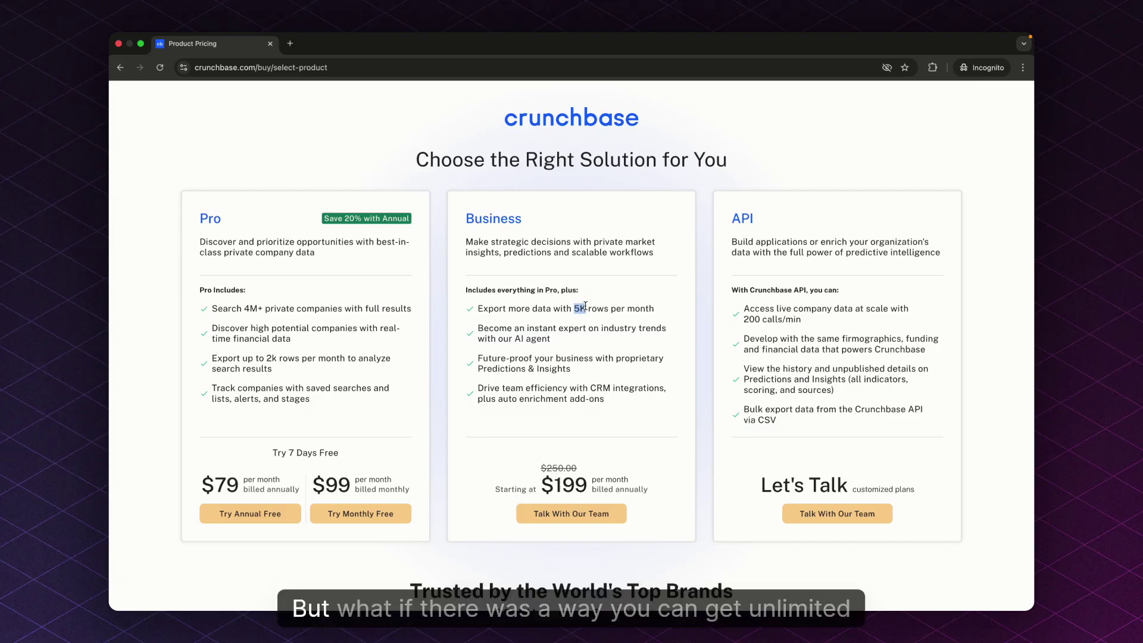
Step: Start the monthly free trial of the Crunchbase Pro plan
click(585, 305)
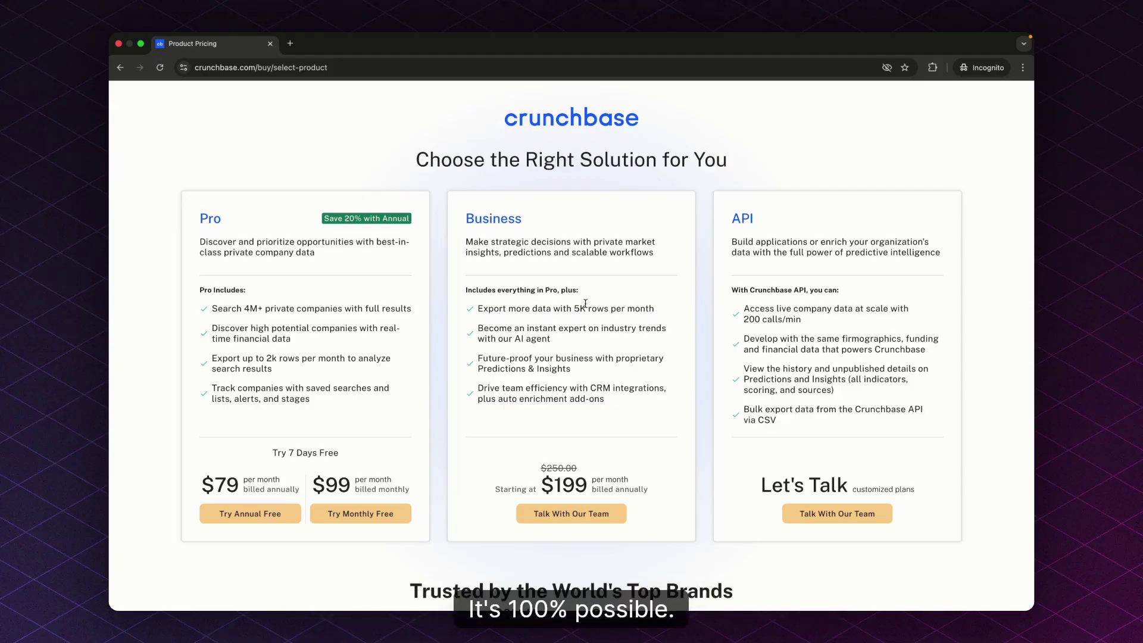
click(362, 518)
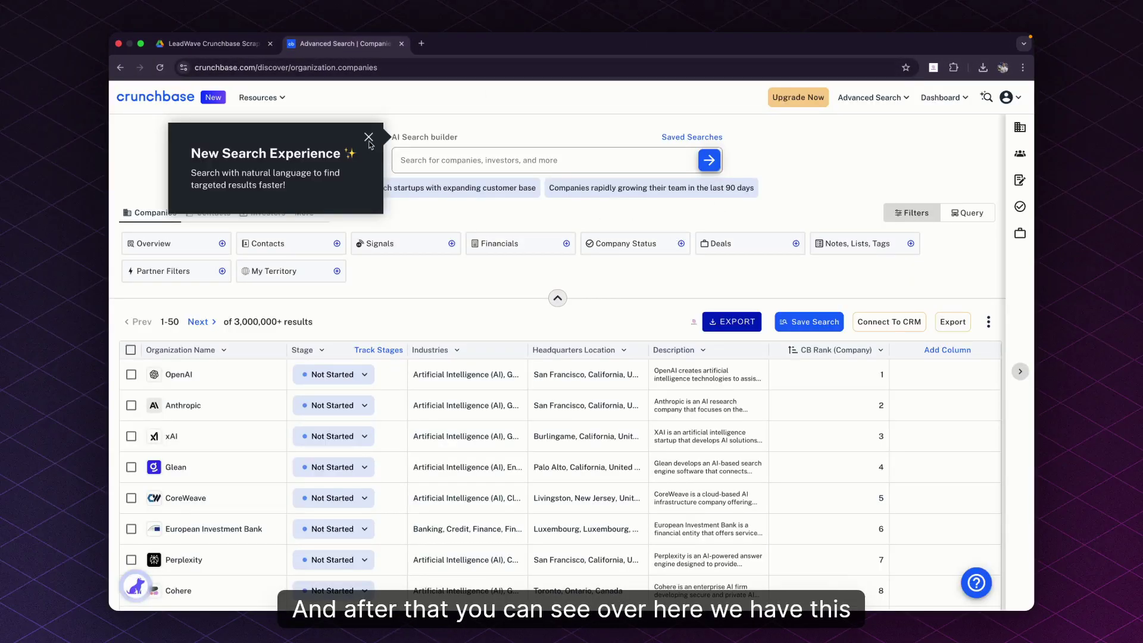
Step: Dismiss the New Search Experience and dashboard helper tooltips, viewing the subscription upgrade page in between and returning to the company search
click(369, 140)
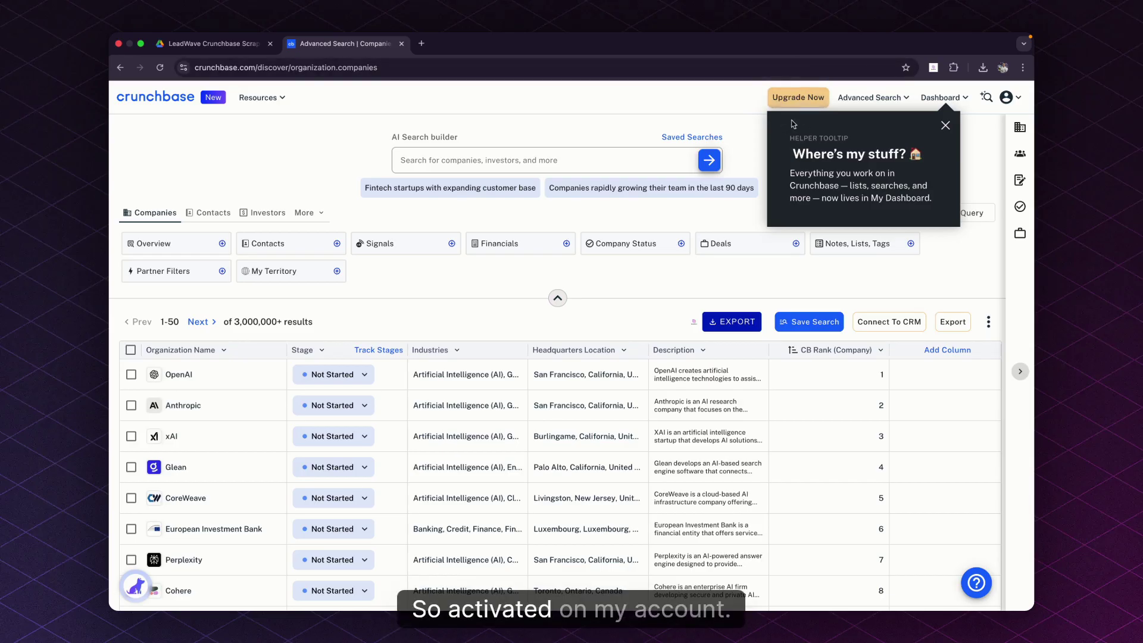
click(804, 102)
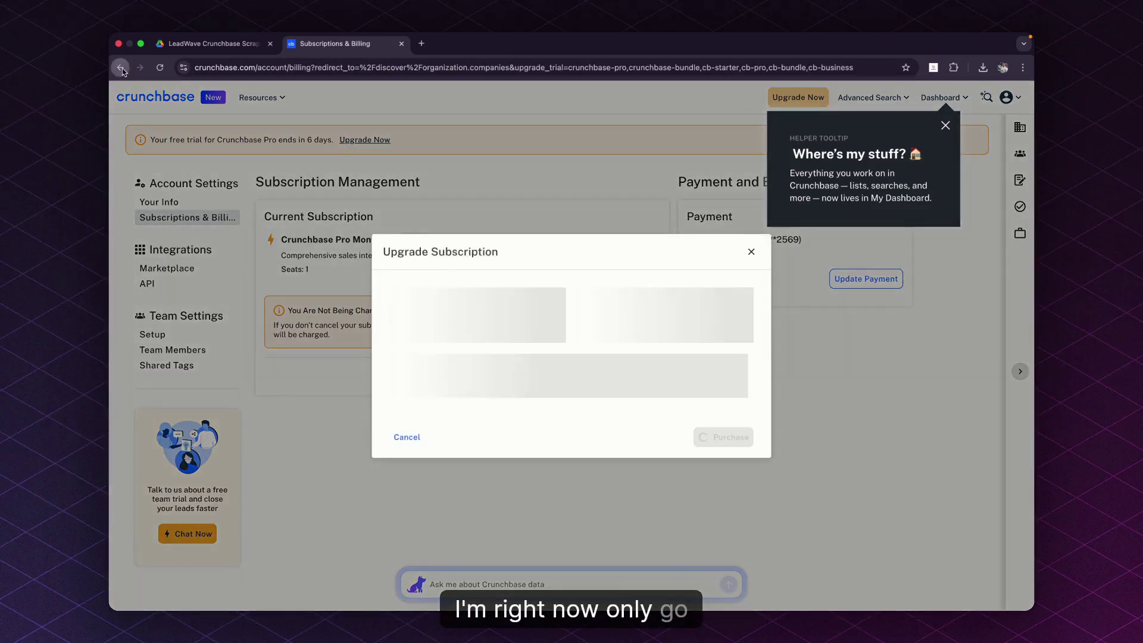
click(120, 67)
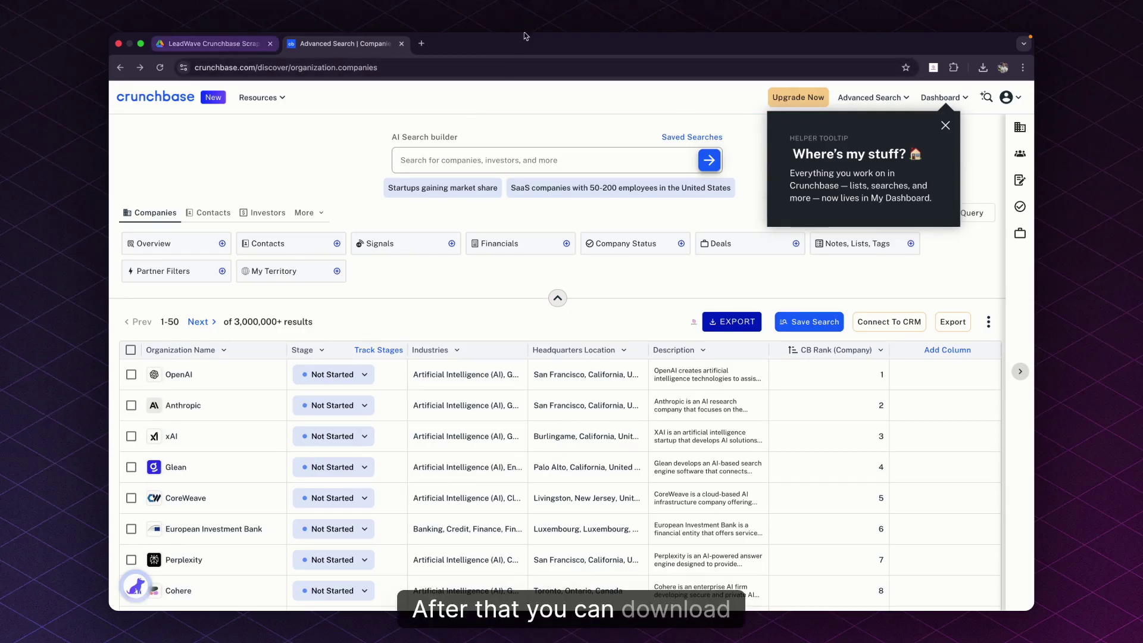
click(945, 125)
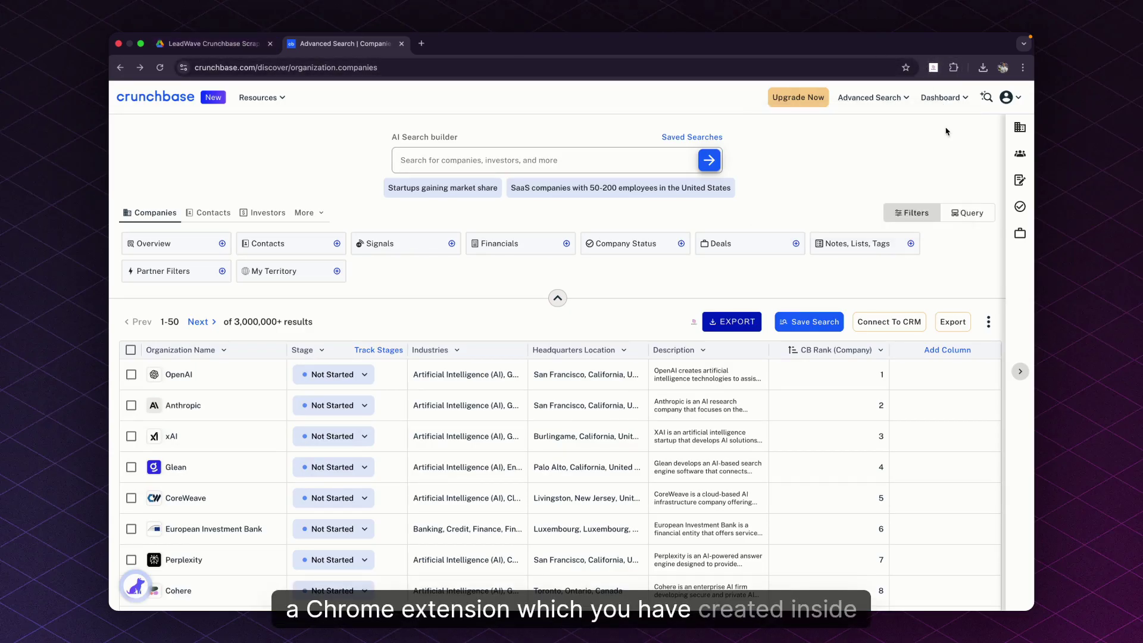
Step: Launch a new Crunchbase search from the Crunchbase Scraper extension and close the old search tab
click(934, 68)
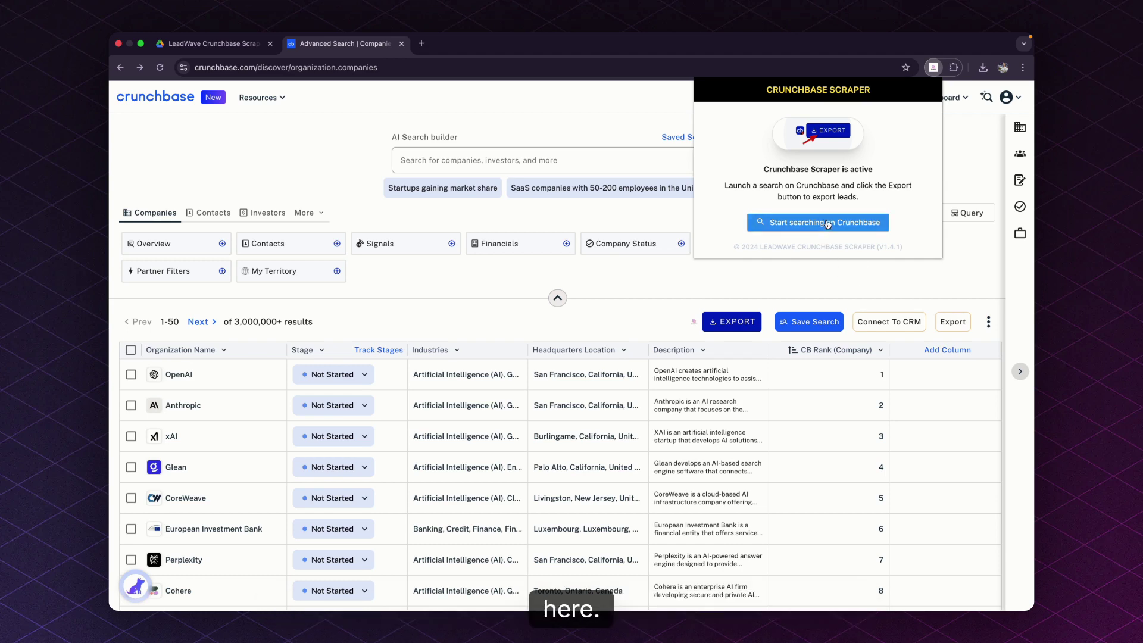
click(802, 221)
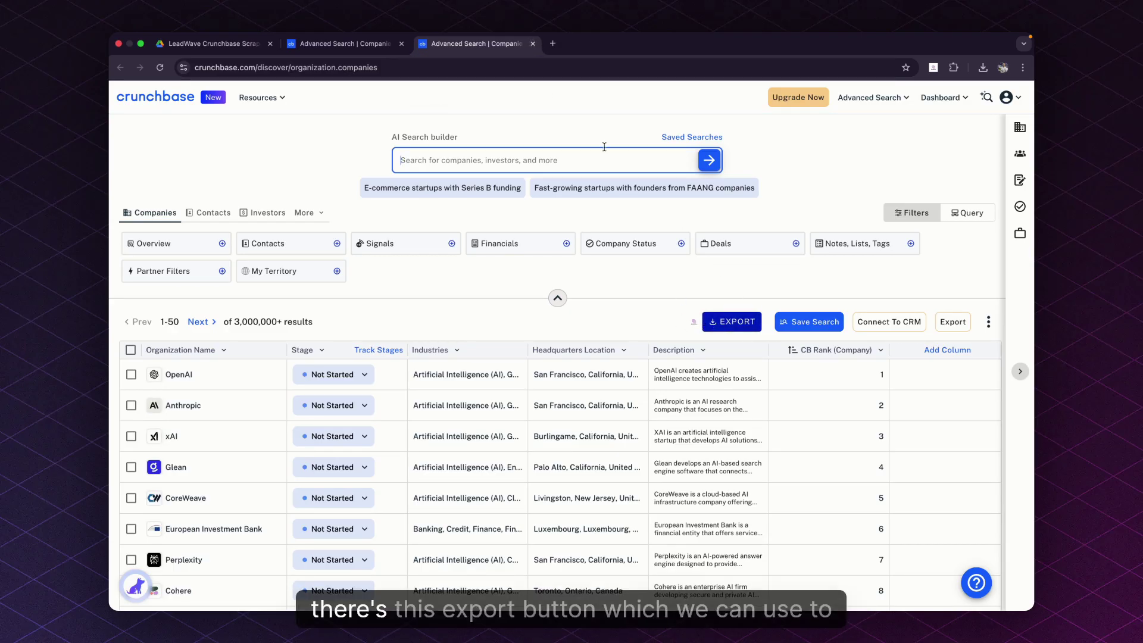
click(402, 44)
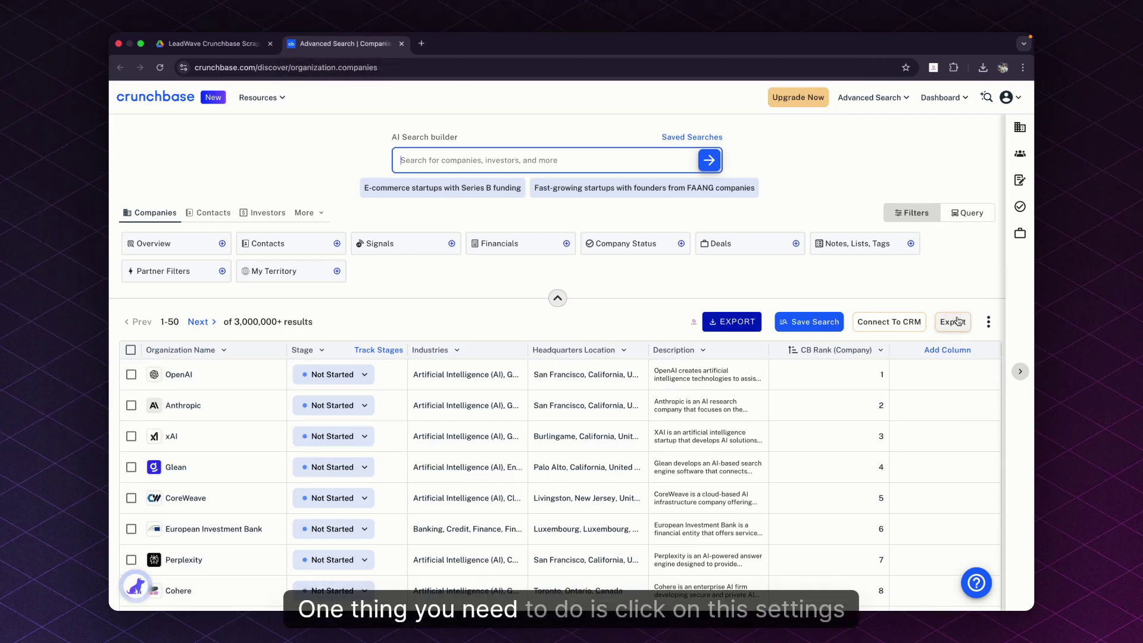
Step: Edit the table view to include Headquarters Regions, Postal Code, Diversity Spotlight, Estimated Revenue Range, Operating Status and Founded Date
click(988, 322)
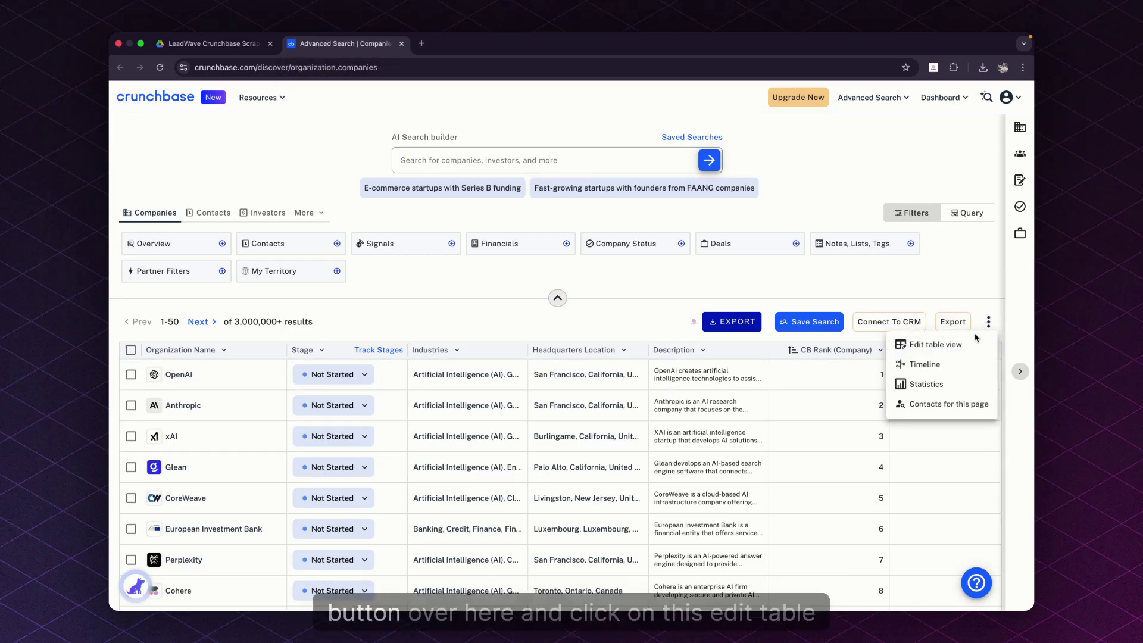
click(932, 347)
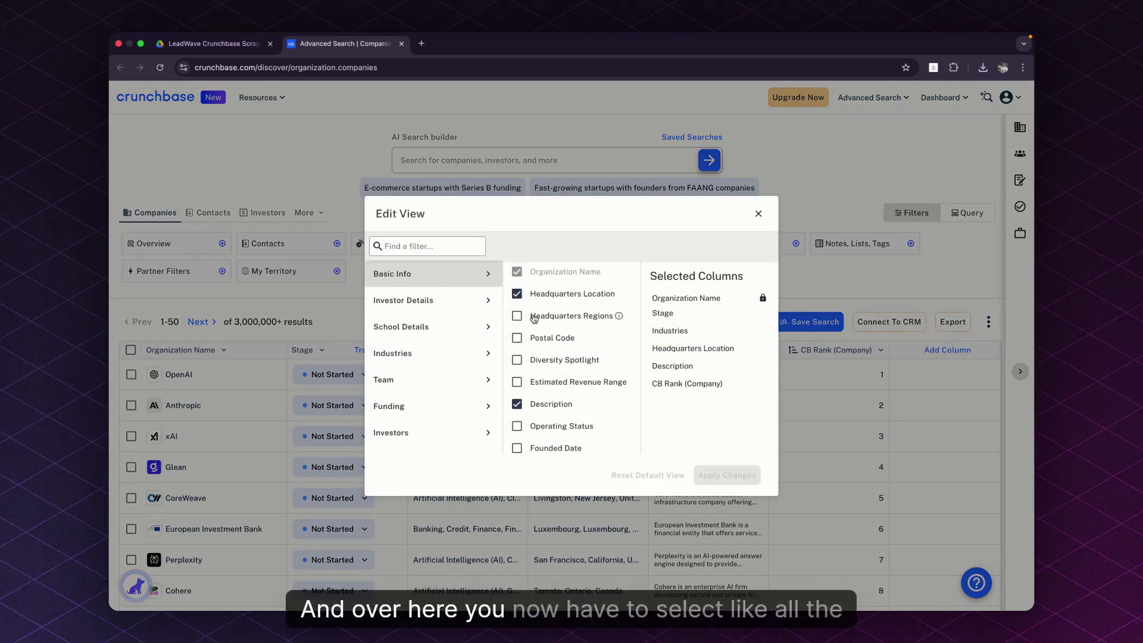
click(535, 317)
click(535, 338)
click(536, 360)
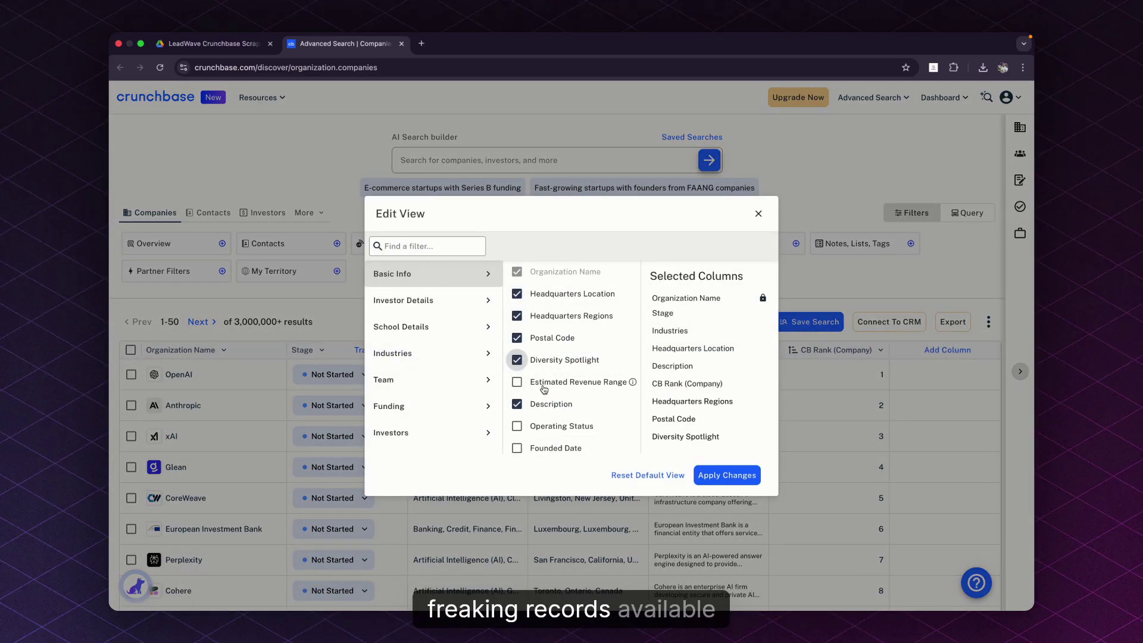
click(543, 385)
click(544, 427)
click(547, 451)
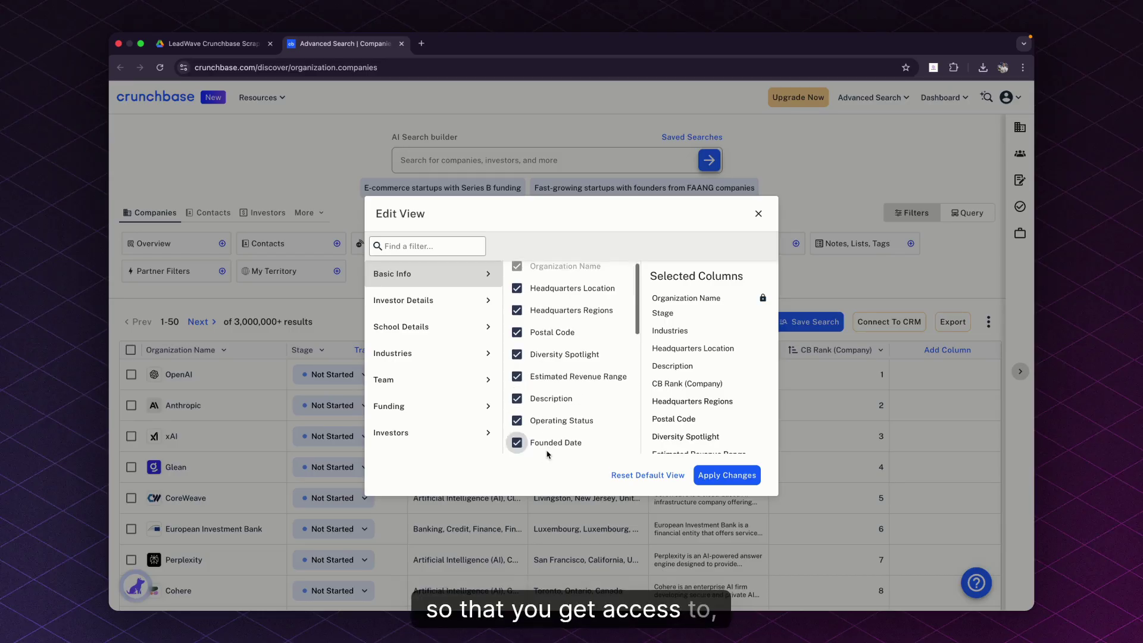
Step: Add the Exit Date and Closed Date columns from the Basic Info category
scroll(547, 455, down, 3)
click(536, 292)
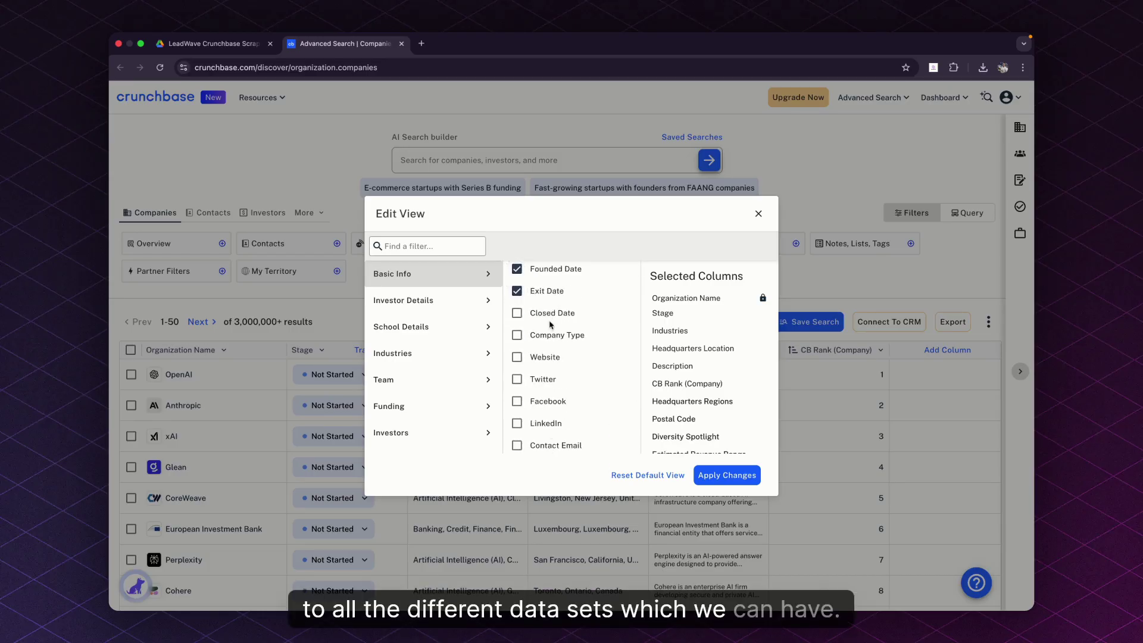
click(553, 312)
scroll(553, 334, up, 4)
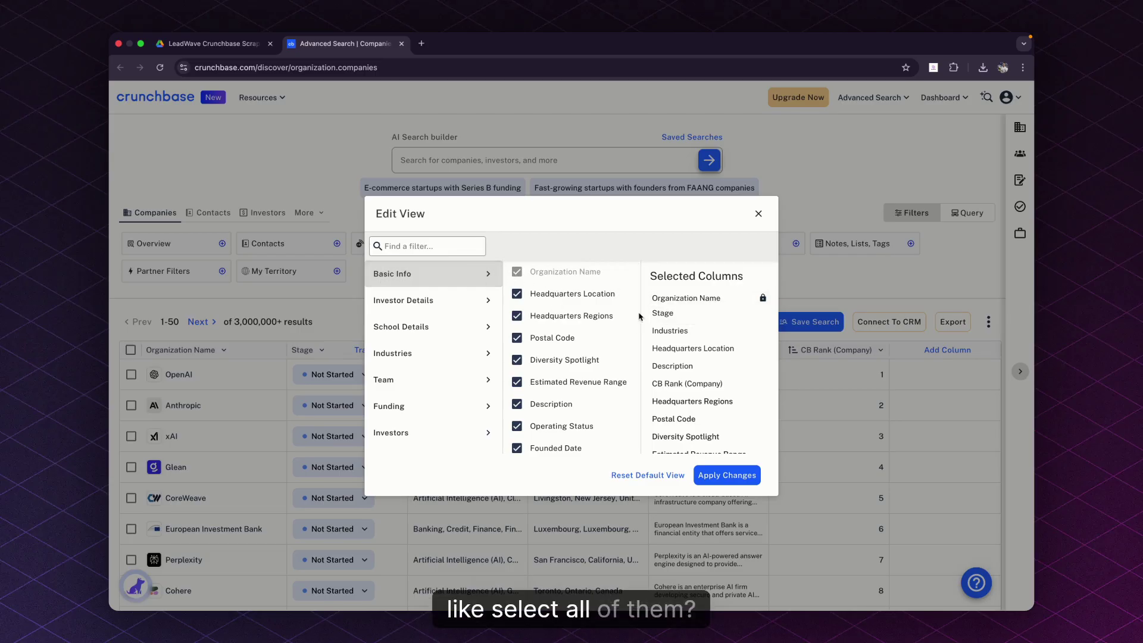
Step: Add Number of Sub-Orgs, Actively Hiring, Full Description, Hub Tags, Number of Articles, Phone Number, Contact Email, LinkedIn and Facebook columns
scroll(572, 344, down, 5)
click(517, 438)
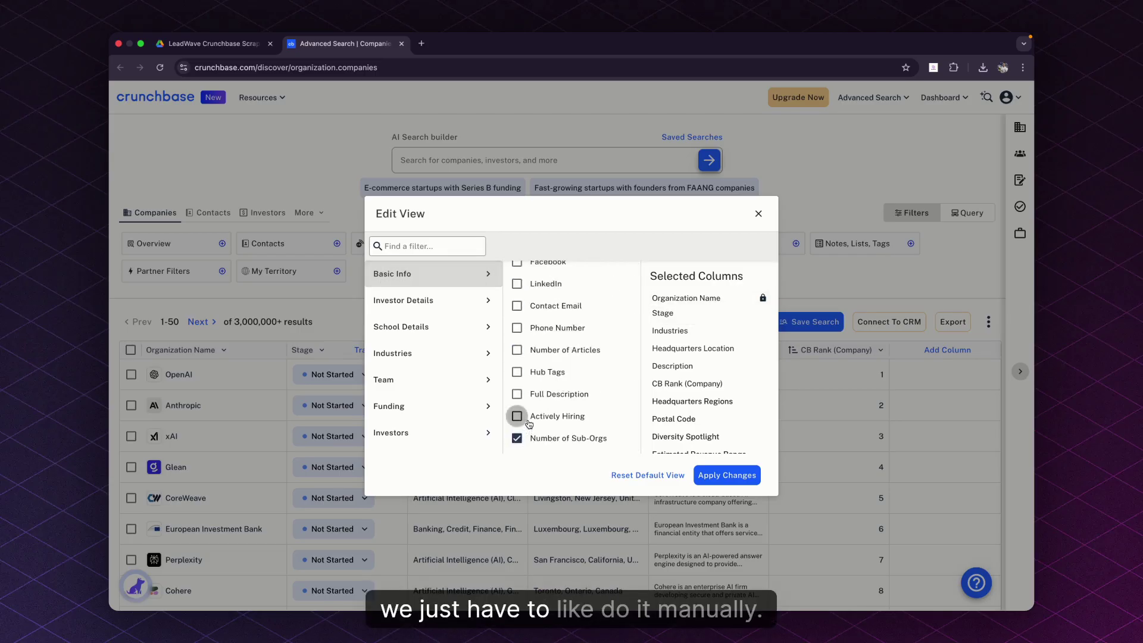
click(531, 372)
click(531, 393)
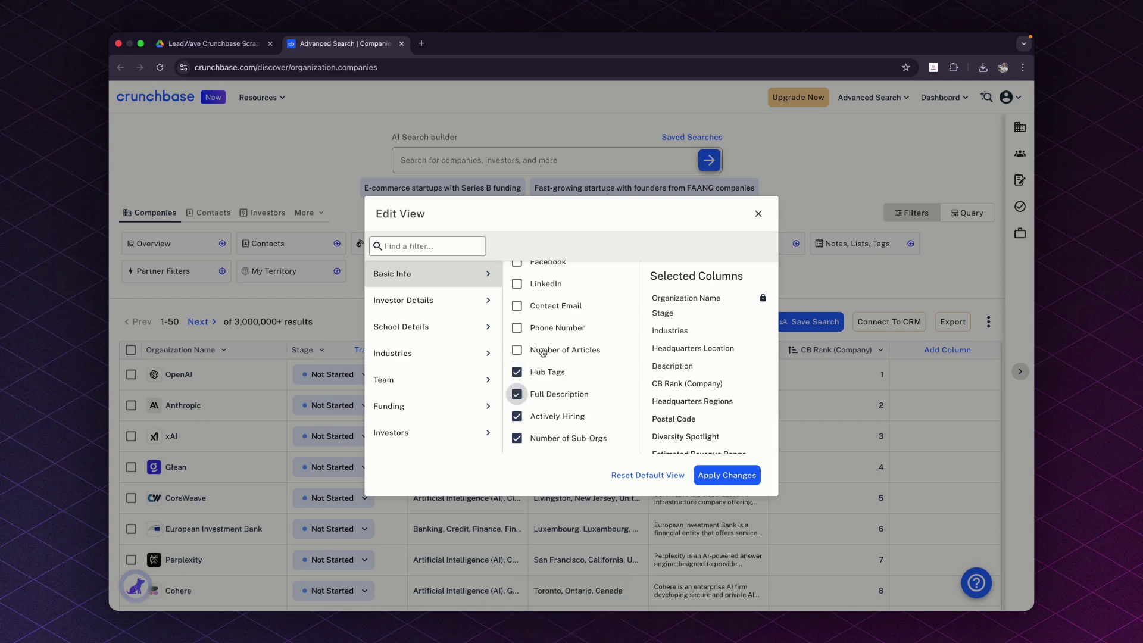
click(543, 348)
click(544, 328)
click(545, 305)
click(545, 284)
scroll(546, 283, up, 1)
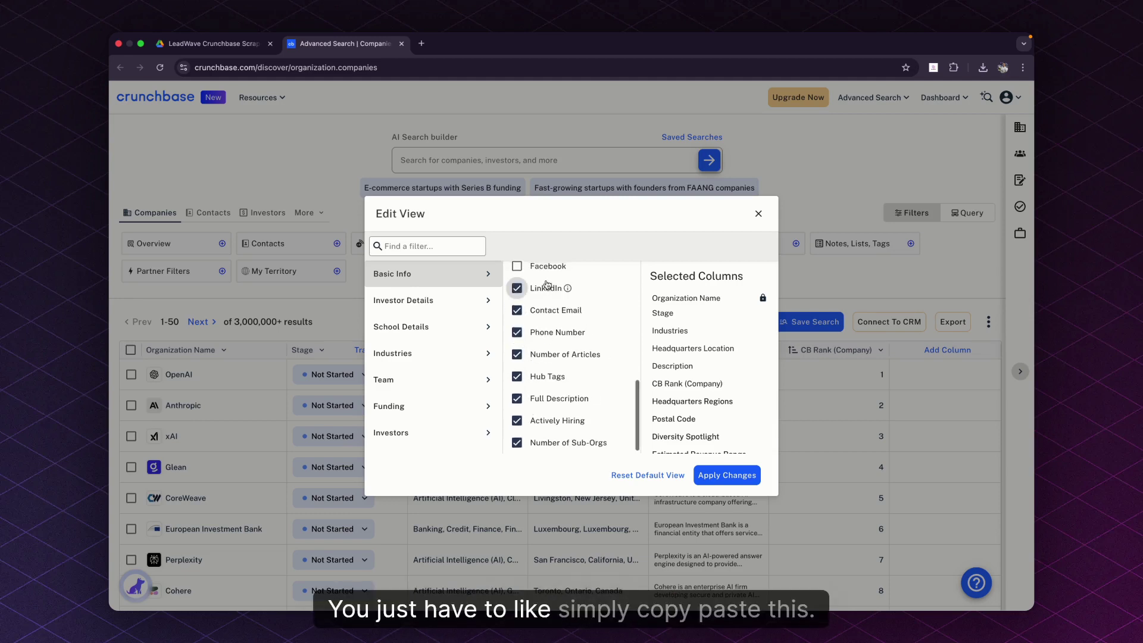
click(546, 281)
Step: Add the remaining Company Type, Website and Twitter columns and apply the changes to the results table
scroll(546, 286, up, 3)
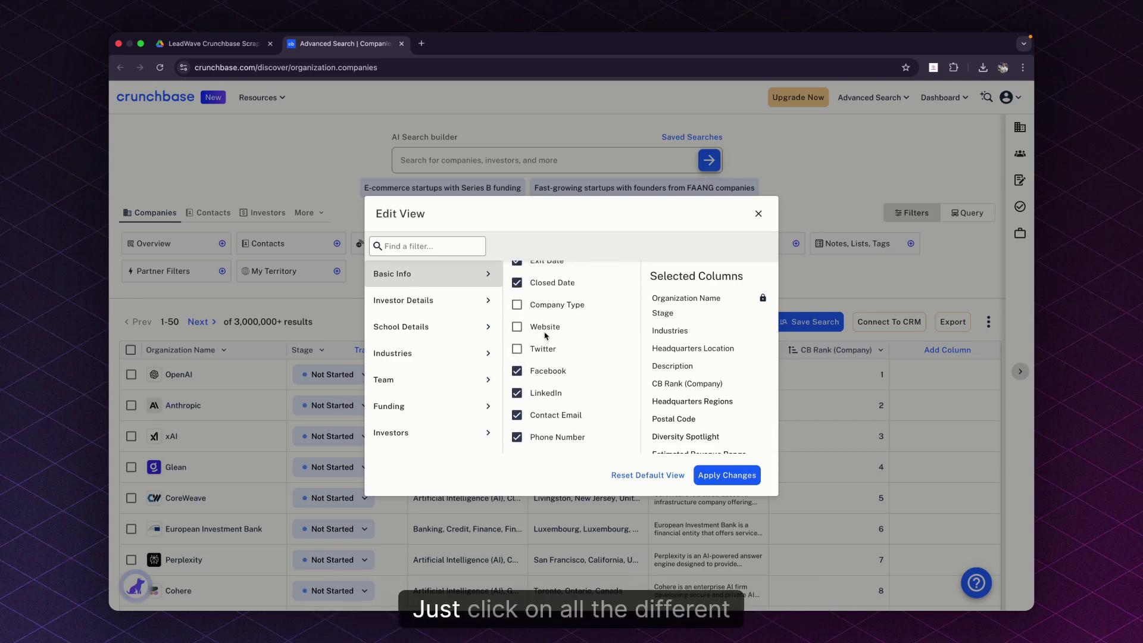
click(548, 306)
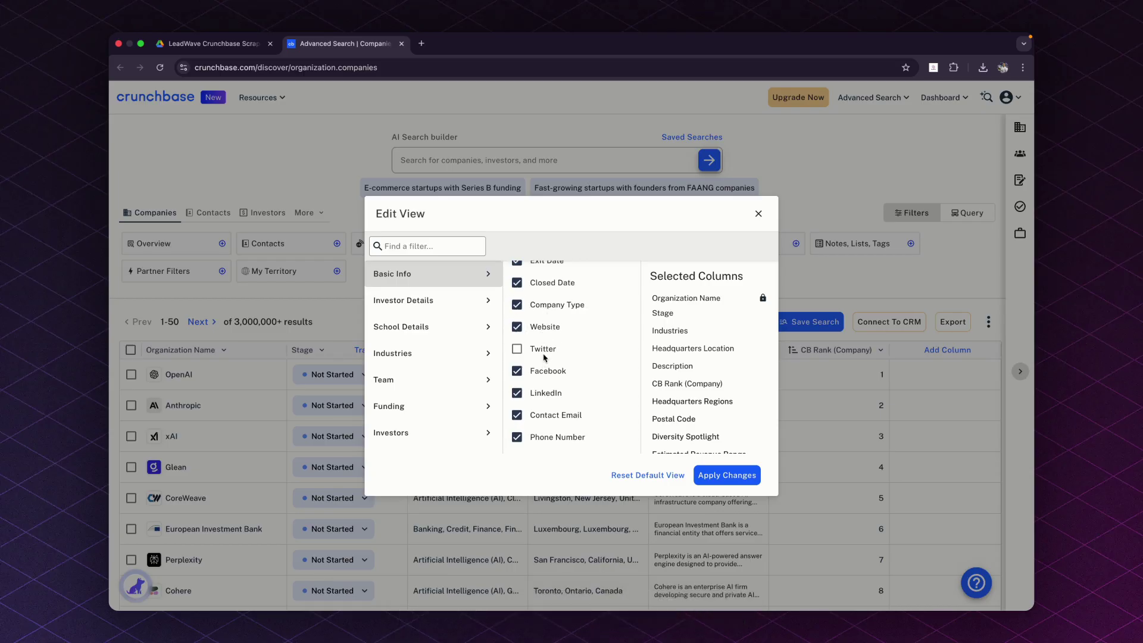
click(545, 354)
scroll(546, 354, down, 2)
scroll(636, 407, up, 6)
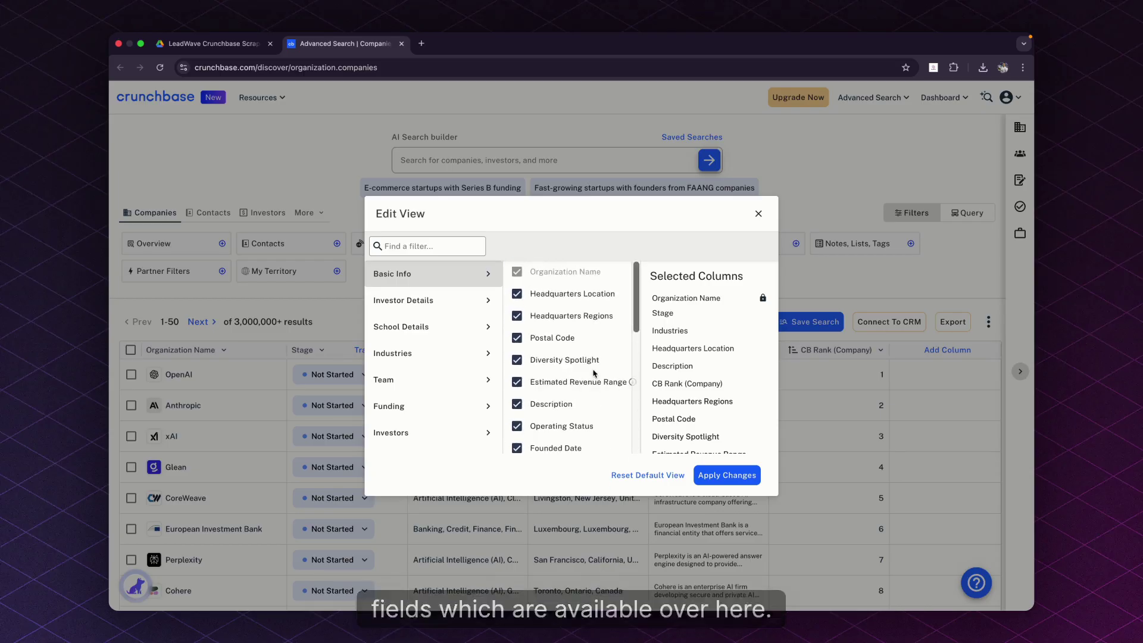
click(727, 475)
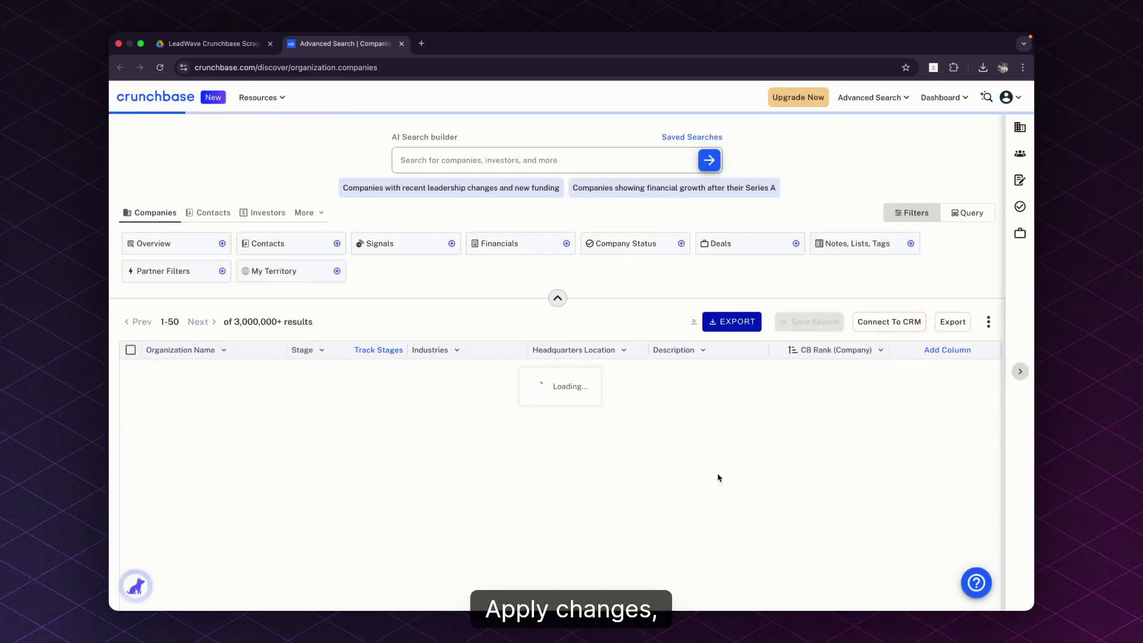
Step: Reopen the table view settings and add the Investor Type and Investment Stage columns from Investor Details
click(989, 322)
click(1005, 342)
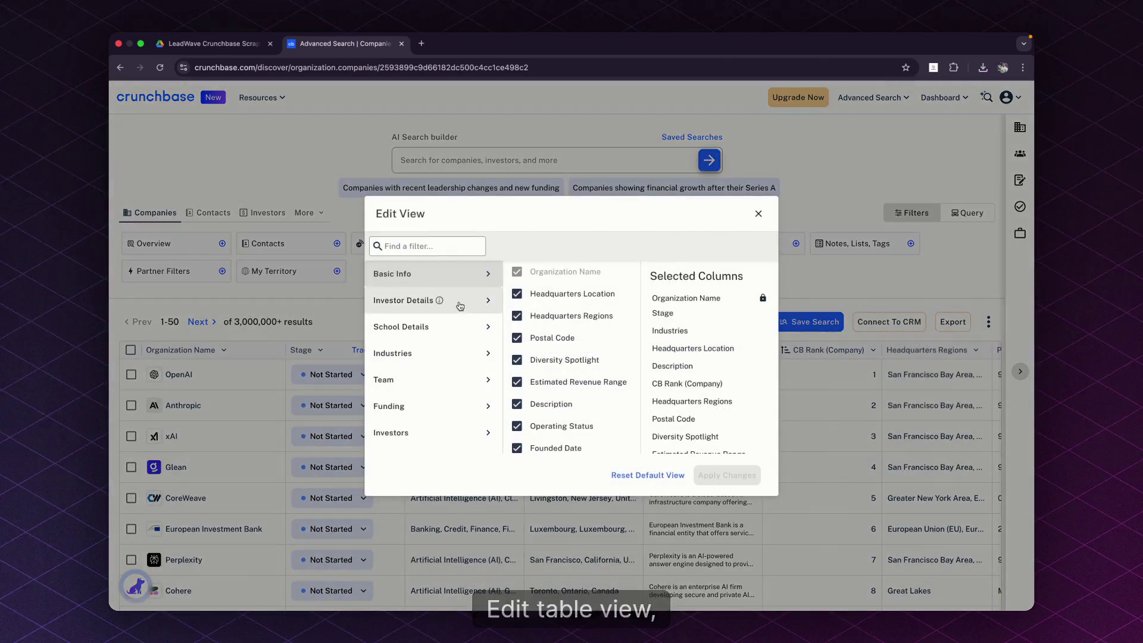
click(461, 306)
click(549, 273)
click(544, 294)
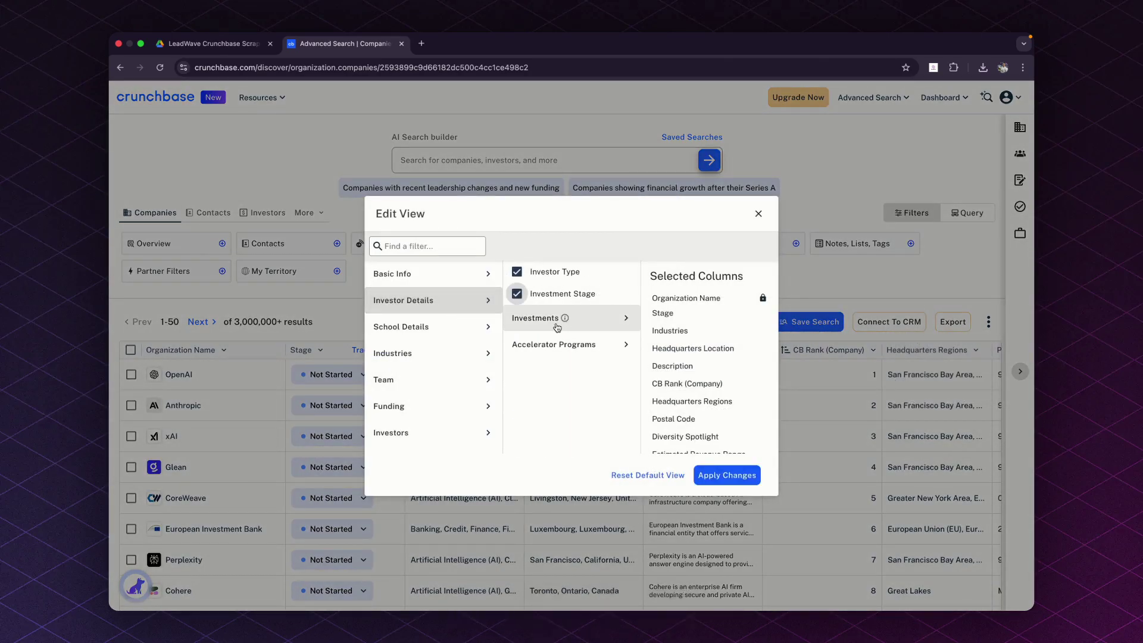
Step: Add all Investments columns: Portfolio Organizations, Investments, Lead Investments, Diversity Investments, Exits and Exits (IPO)
click(554, 318)
click(553, 275)
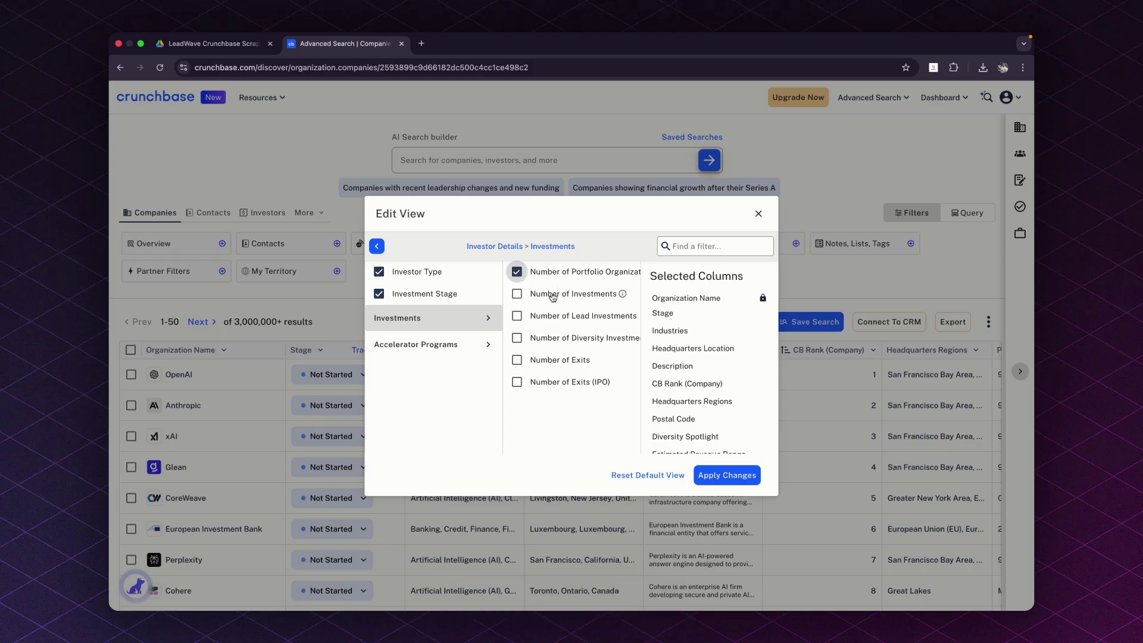
click(548, 362)
click(543, 383)
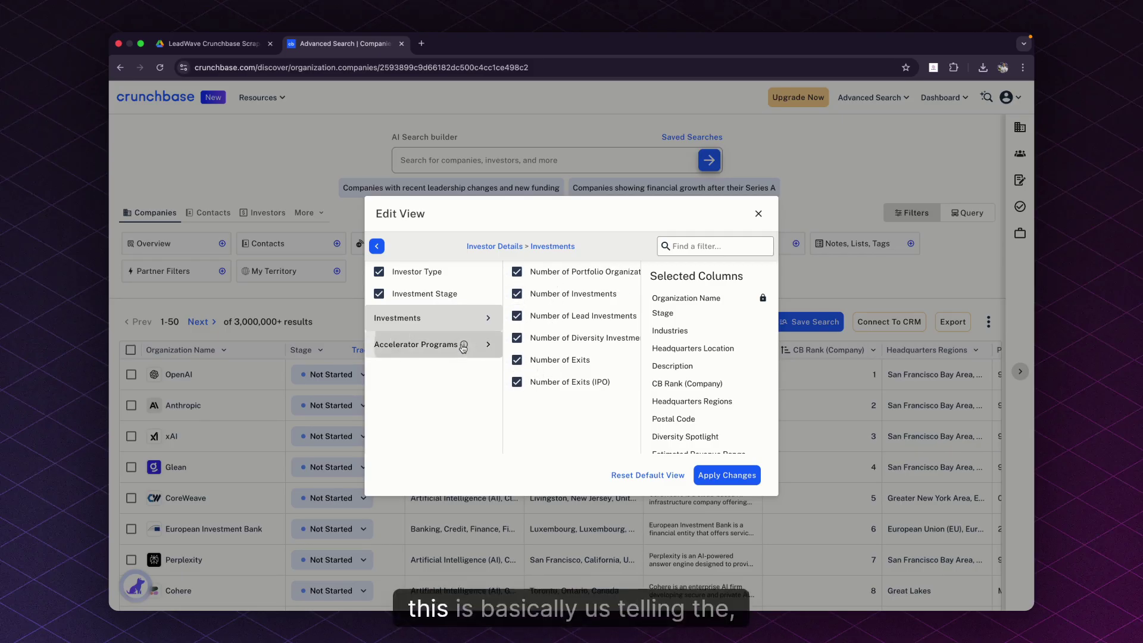
Step: Add the Accelerator Programs columns for program type, application deadline and duration in weeks, and return to the category list
click(463, 347)
click(563, 297)
click(553, 269)
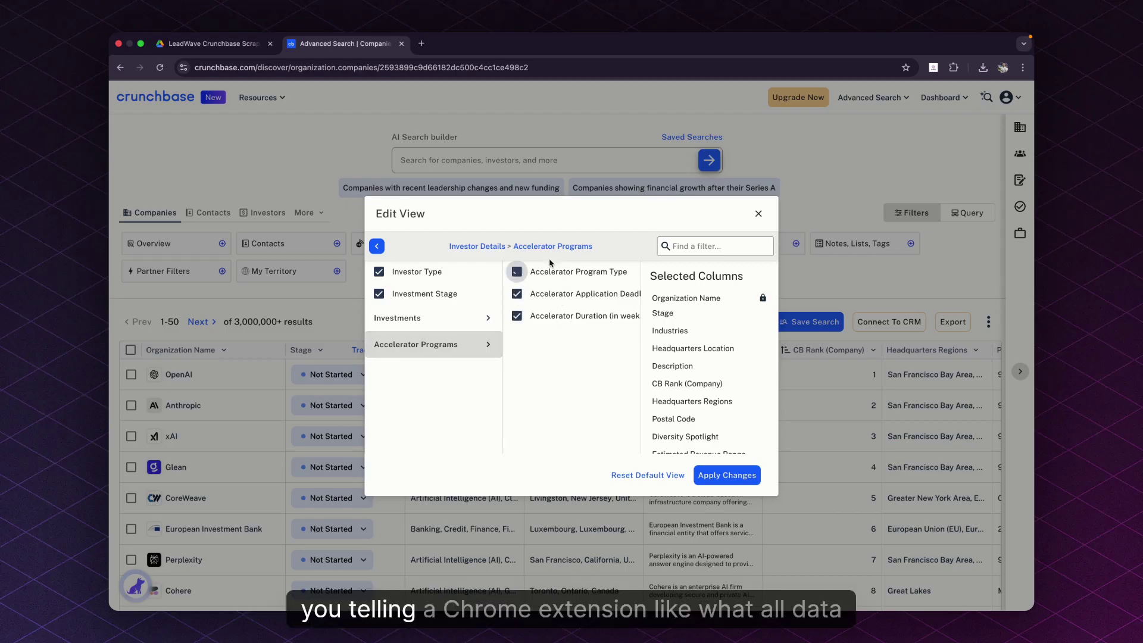
click(487, 249)
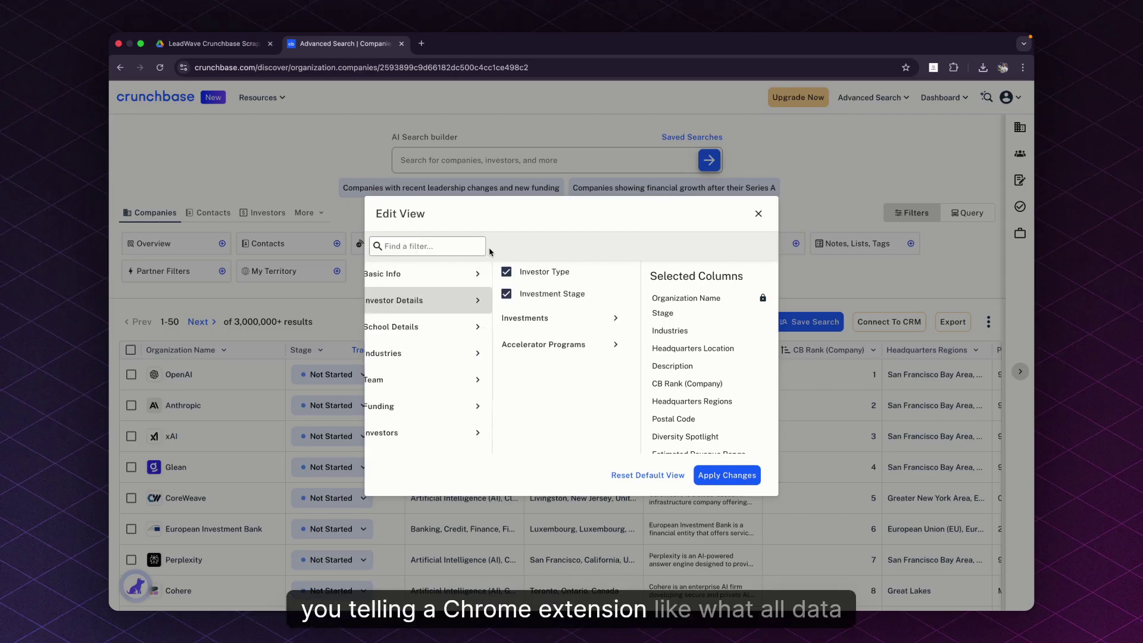
click(563, 349)
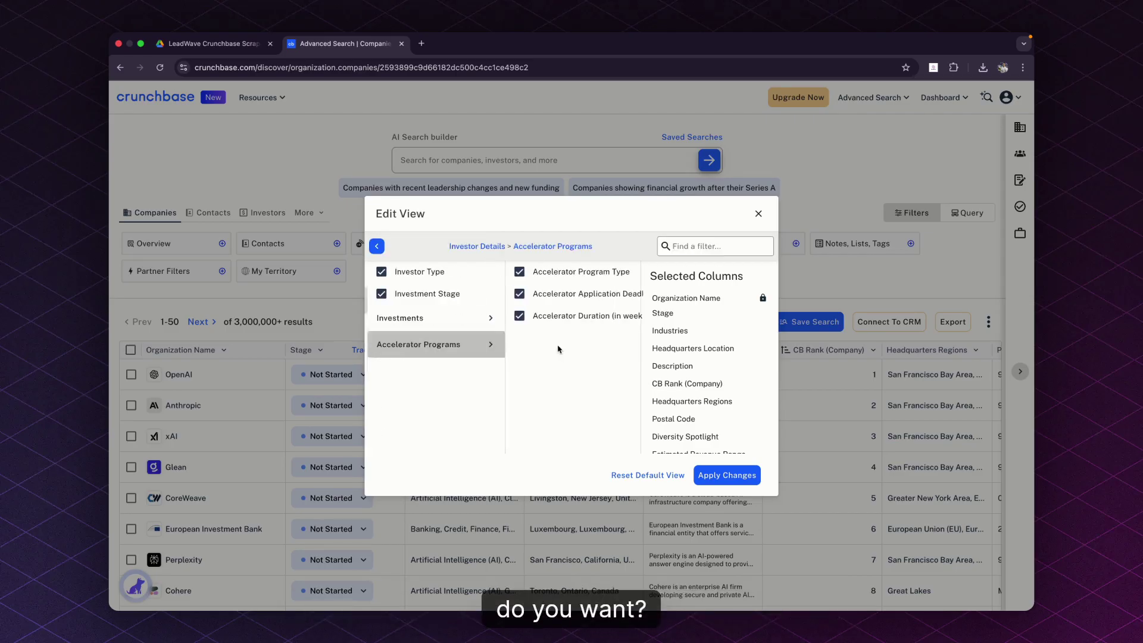
click(494, 248)
Step: Add School Type, School Program, Number of Enrollments, School Method and Number of Founders (Alumni), and look into the Alumni subcategory
click(416, 327)
click(517, 271)
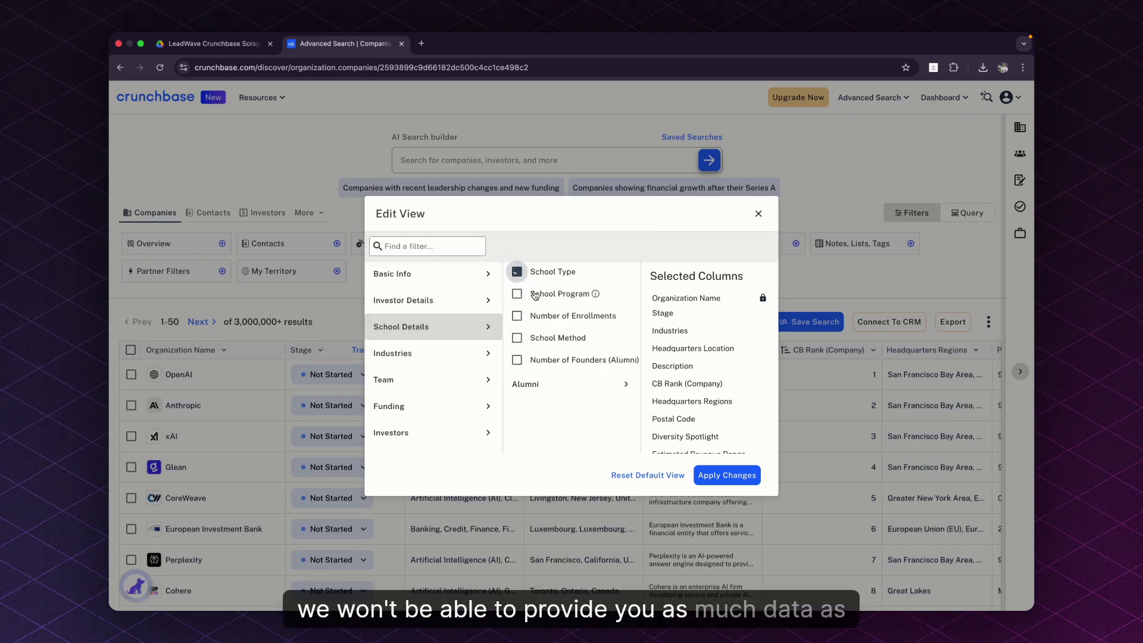
click(535, 294)
click(536, 316)
click(537, 338)
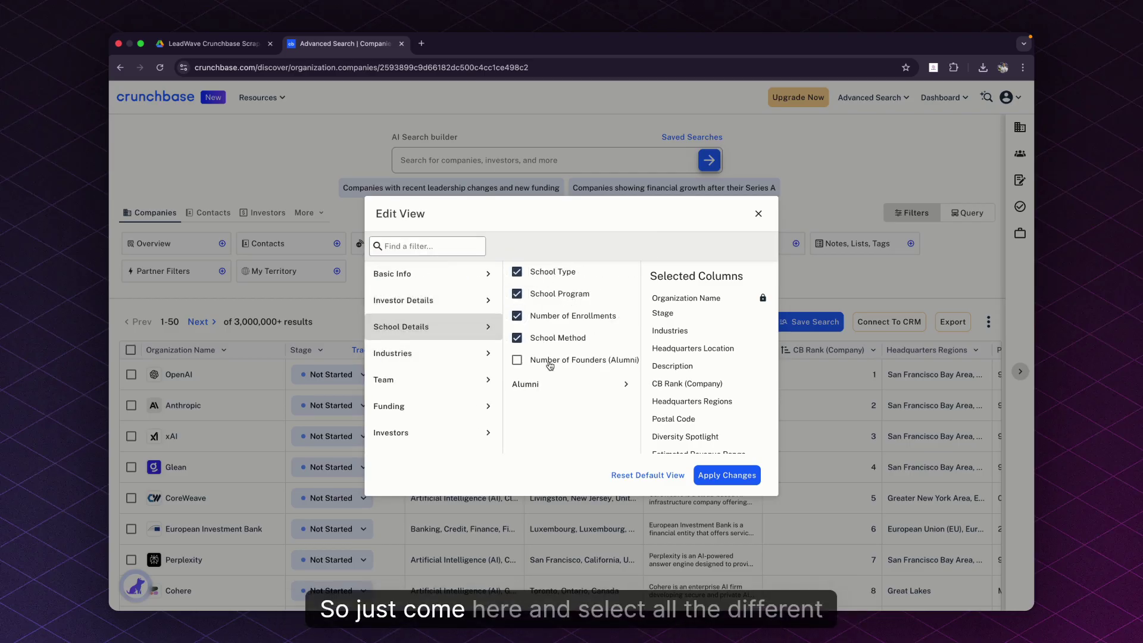
click(535, 385)
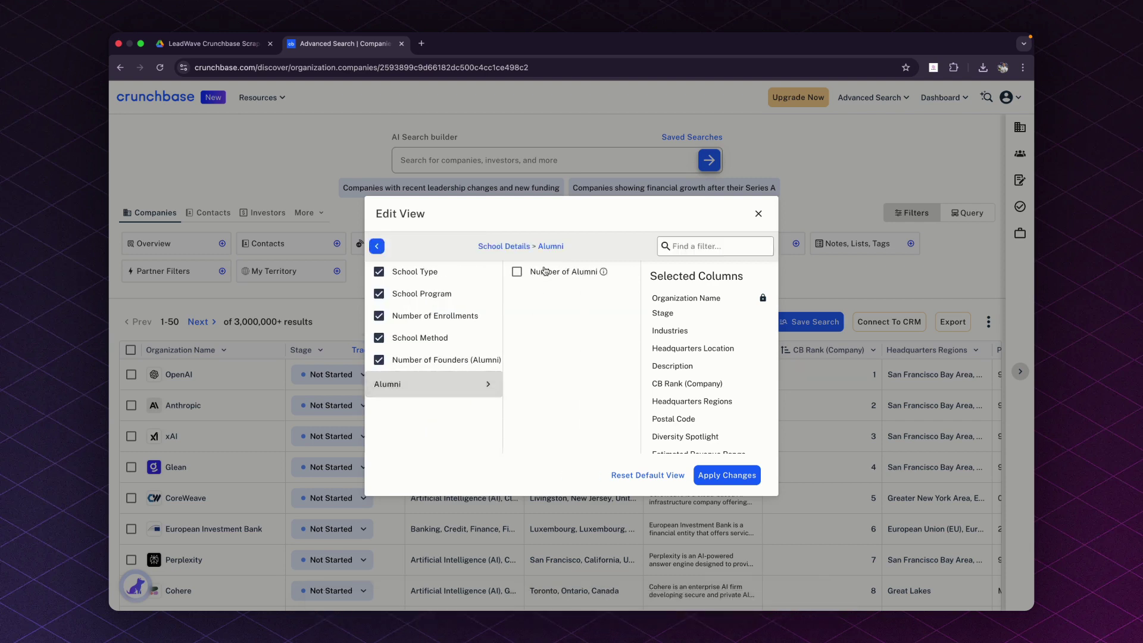
click(510, 250)
Step: Look into the Industries category, and add every Funding column, from Number of Funding Rounds through Total Funding Amount
click(429, 353)
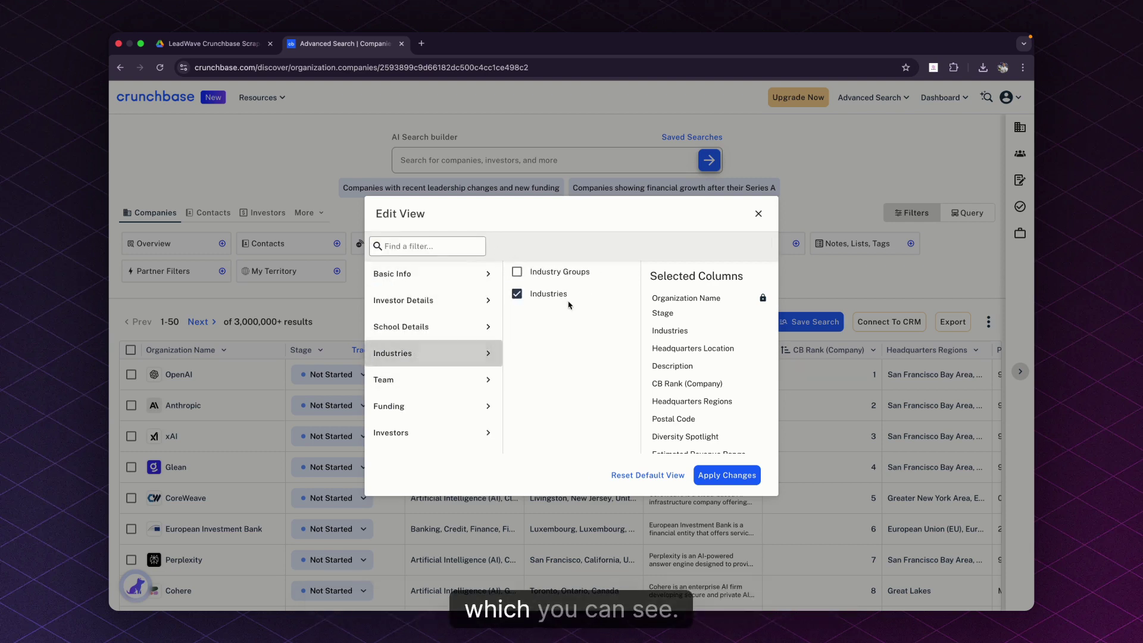
click(429, 405)
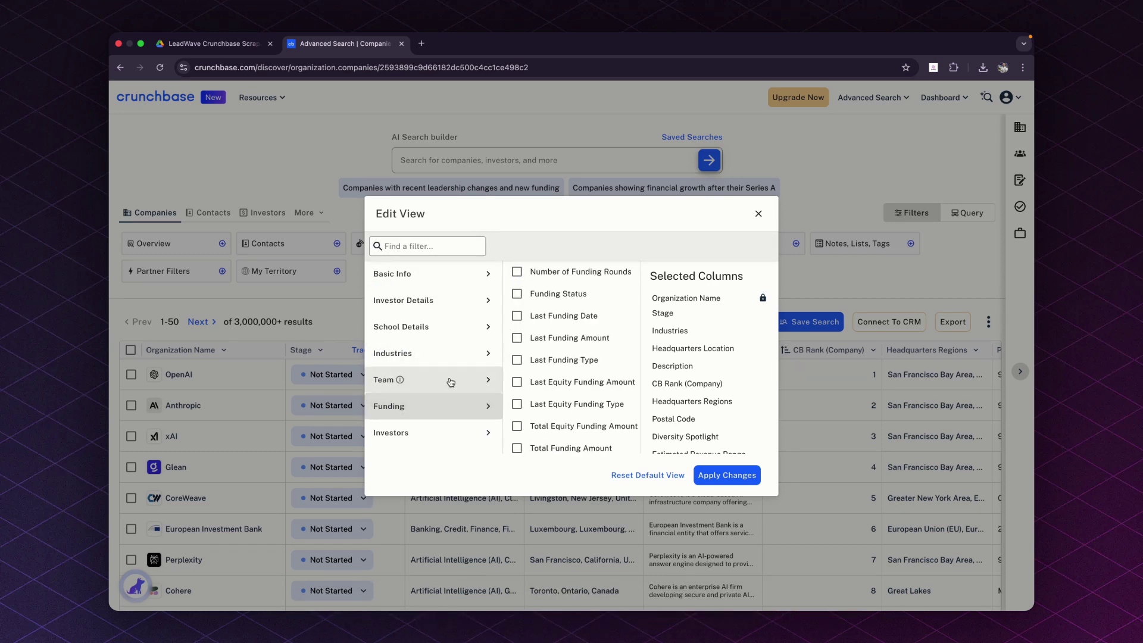
click(554, 272)
click(541, 294)
click(542, 316)
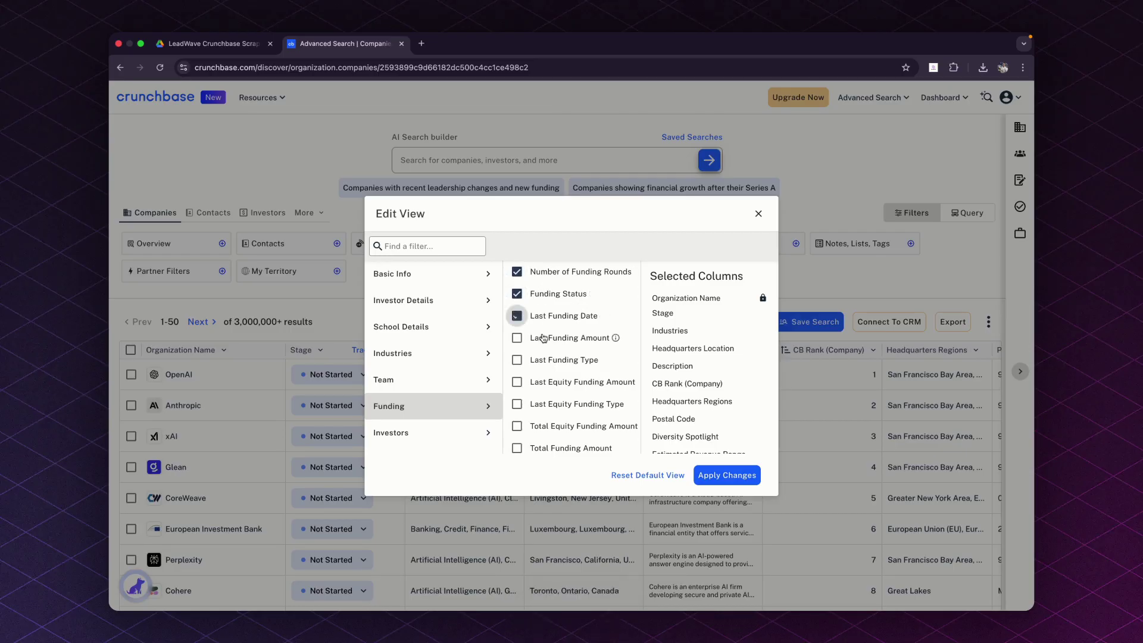
click(579, 383)
click(577, 405)
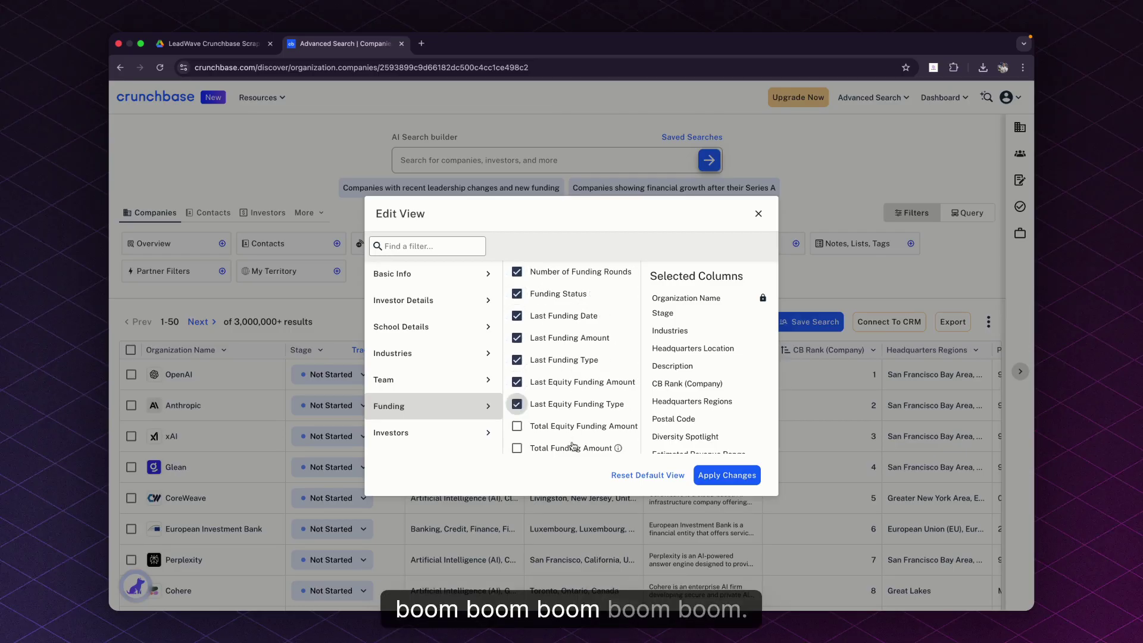
click(573, 447)
click(576, 426)
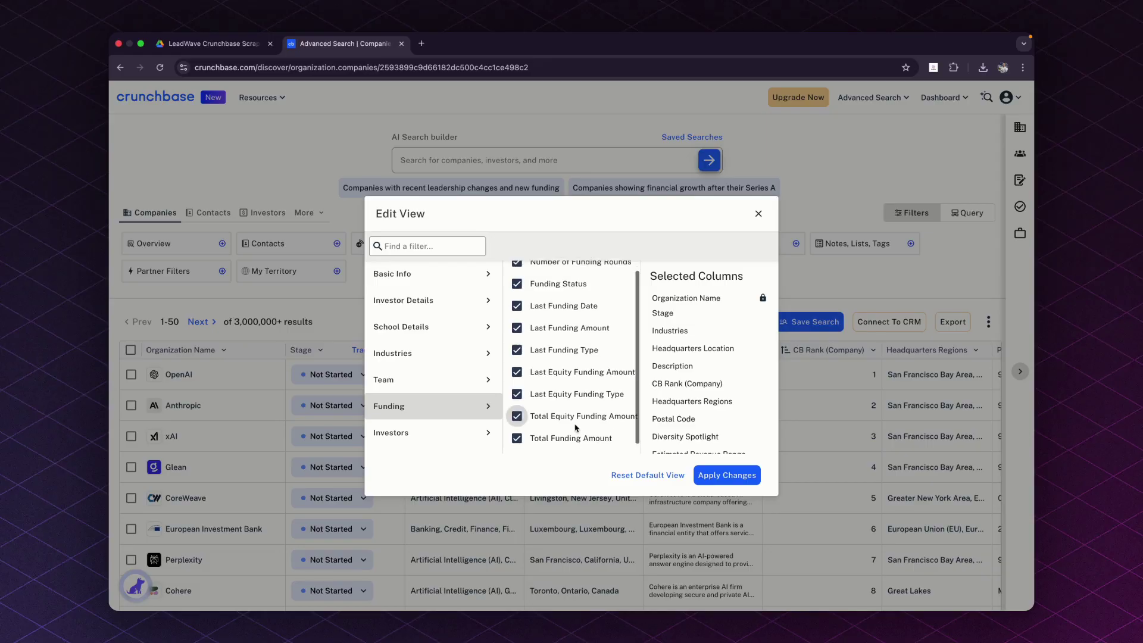
Step: Add the Team columns for founders and employee numbers, plus Top 5 Investors, Number of Lead Investors and Number of Investors from Investors
click(447, 380)
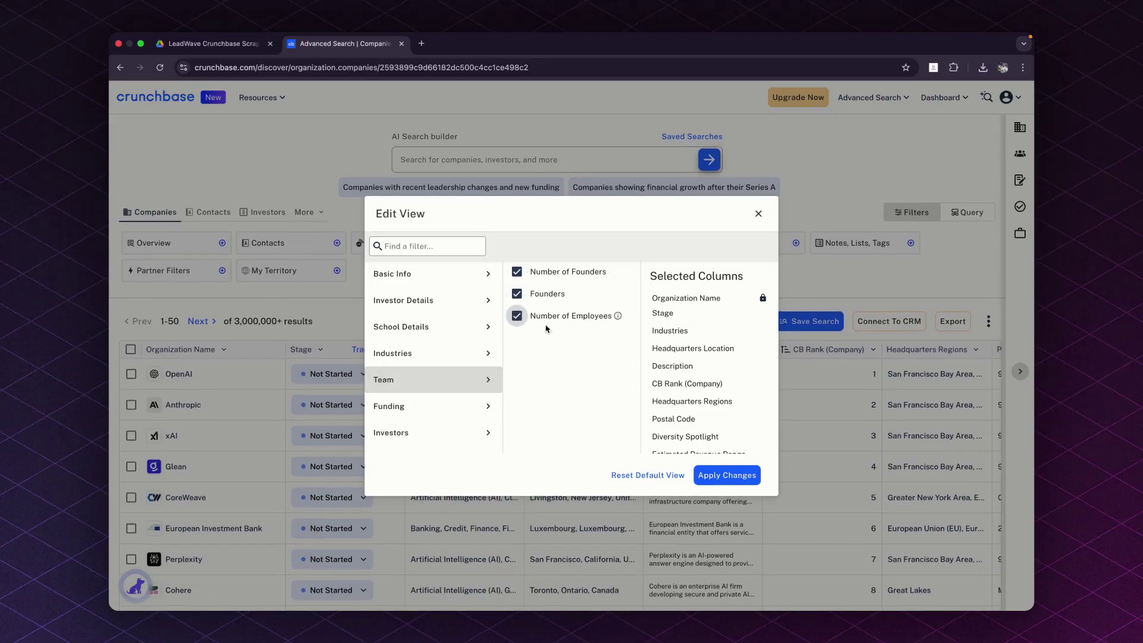
click(417, 433)
click(564, 275)
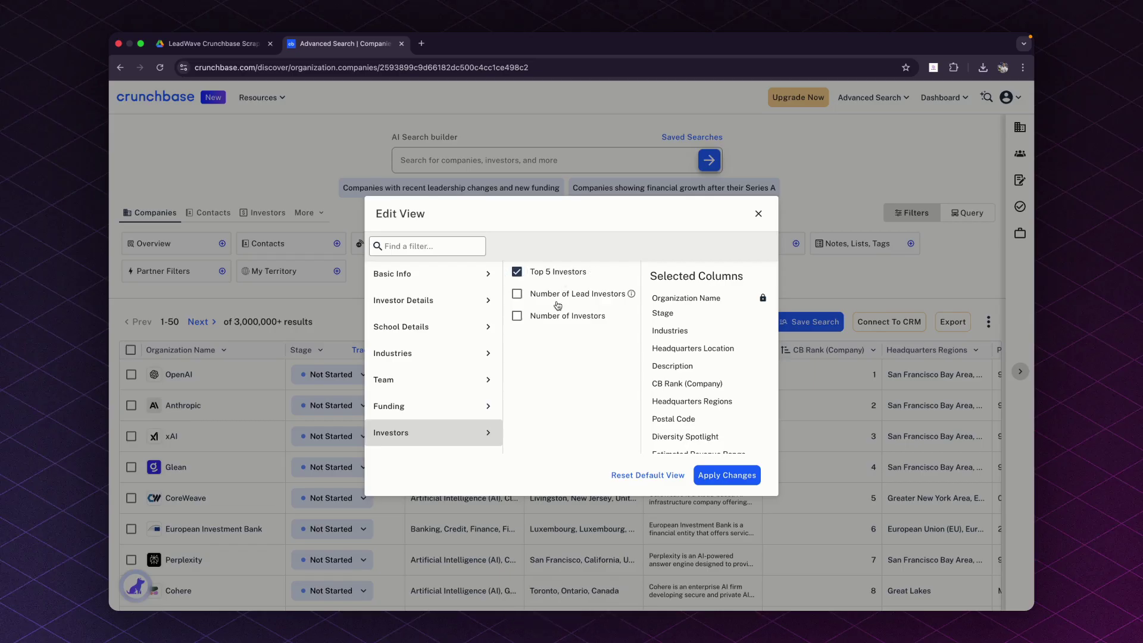
click(556, 323)
Step: Add the Acquisitions and M&A columns, including Transaction Name, Acquired by, Announced Date and Price
scroll(426, 398, down, 10)
scroll(463, 384, up, 10)
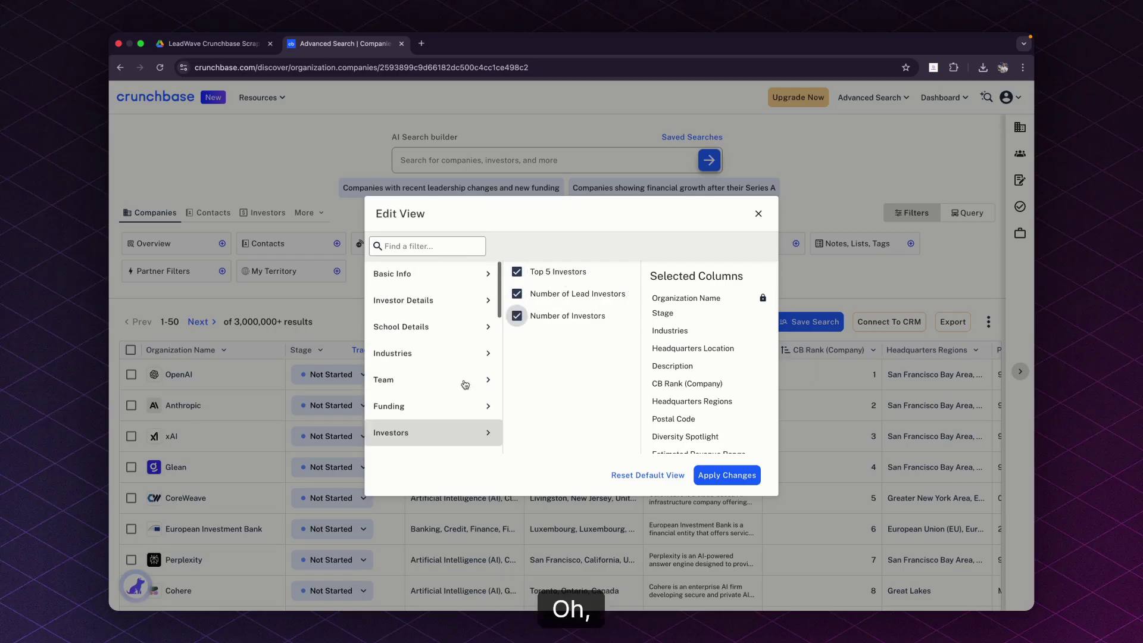
scroll(465, 385, down, 2)
scroll(465, 385, down, 2)
click(464, 319)
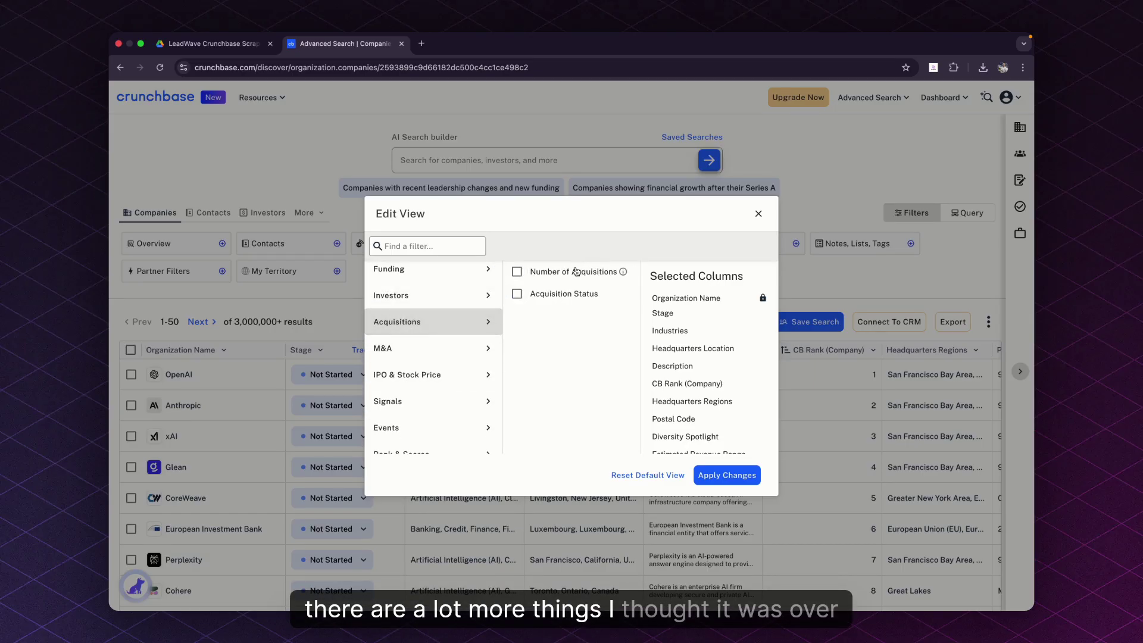
click(417, 349)
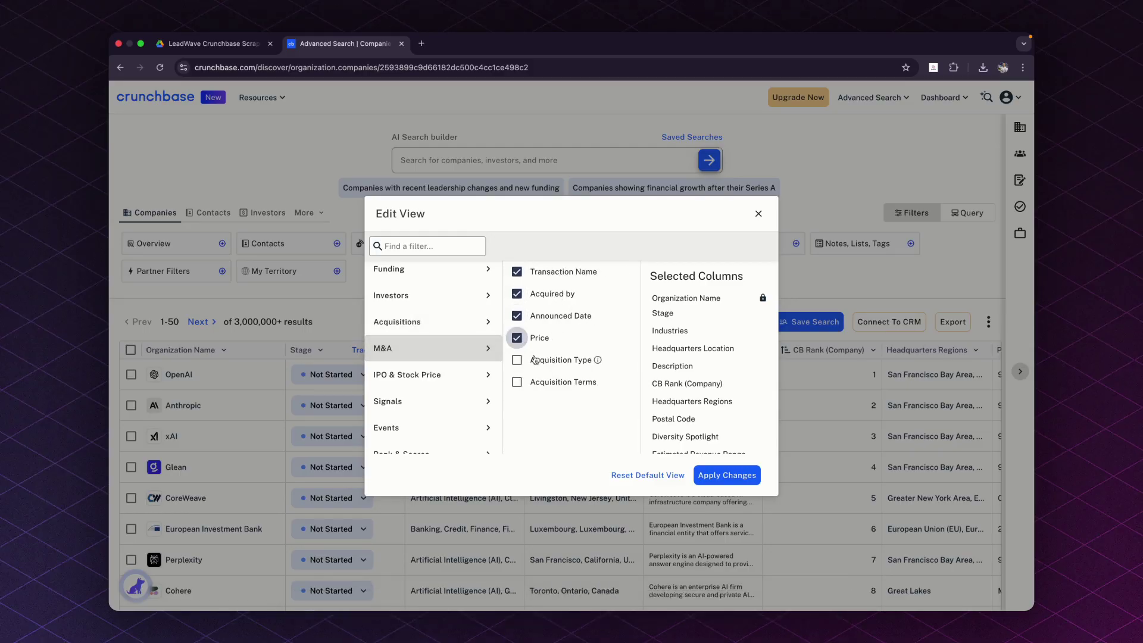
Step: Add all IPO & Stock Price columns and the Signals columns Growth Confidence, Last Leadership Hiring Date and Last Layoff Mention Date
click(416, 375)
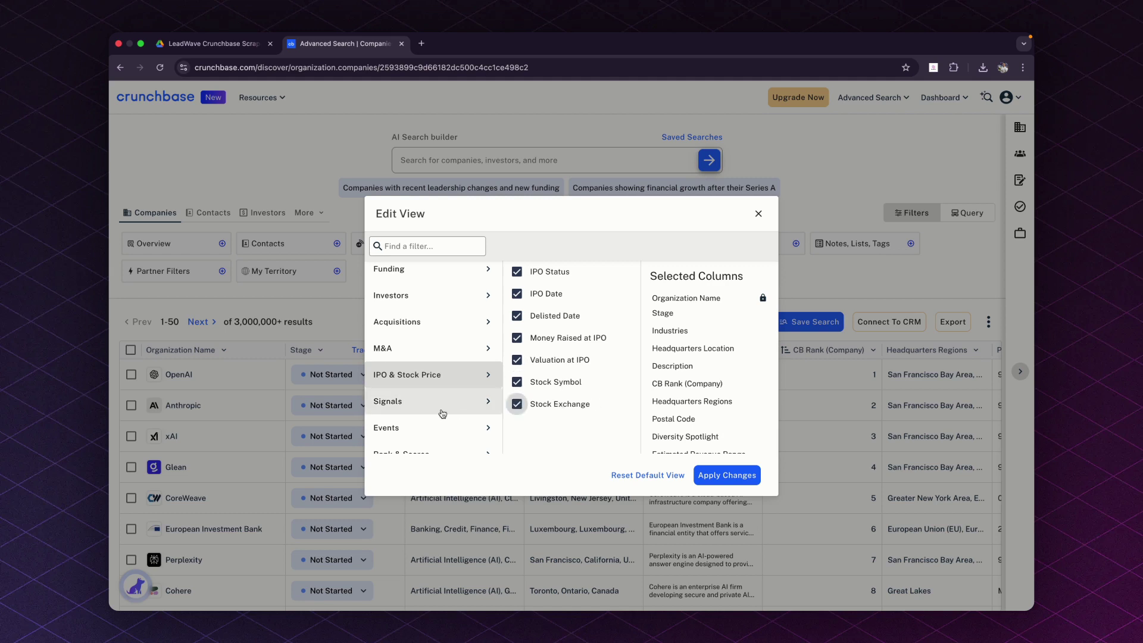
click(417, 401)
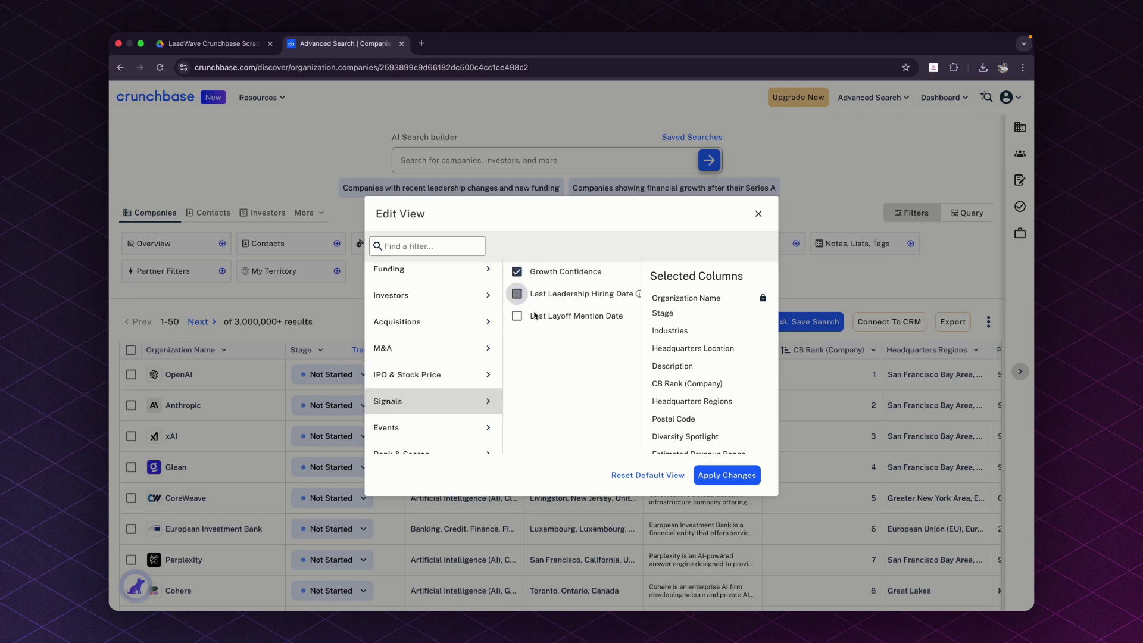
click(535, 321)
Step: Add the columns under Events, Rank & Scores, Similar Companies and Contacts, including the CB Ranks, trend scores and Contact Job Departments
scroll(419, 369, down, 5)
click(423, 271)
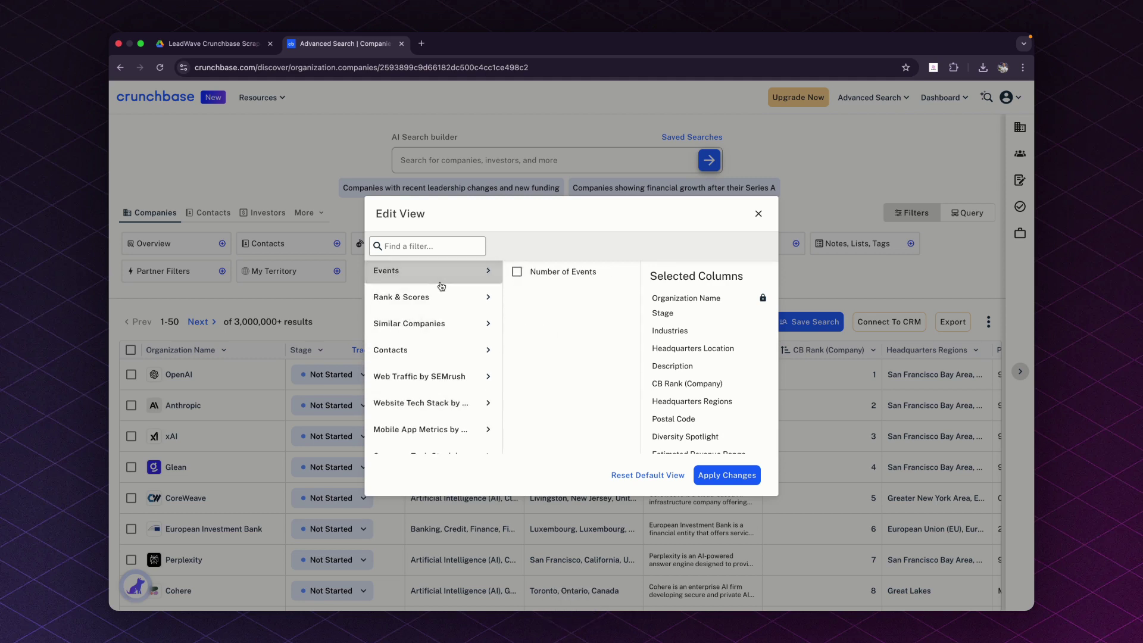
click(495, 298)
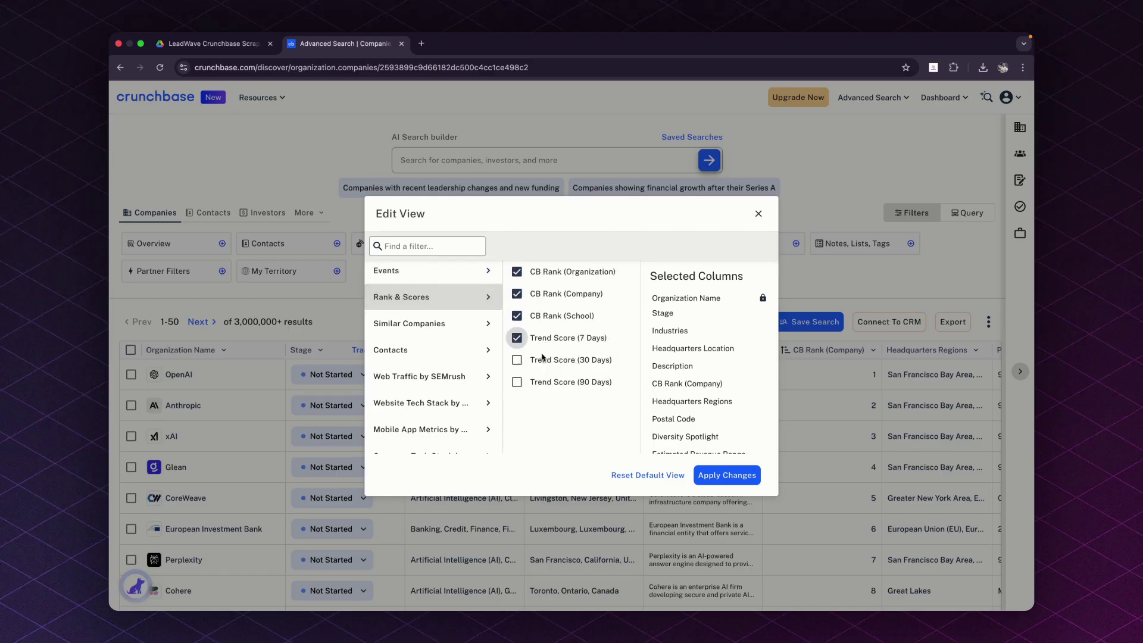
click(417, 324)
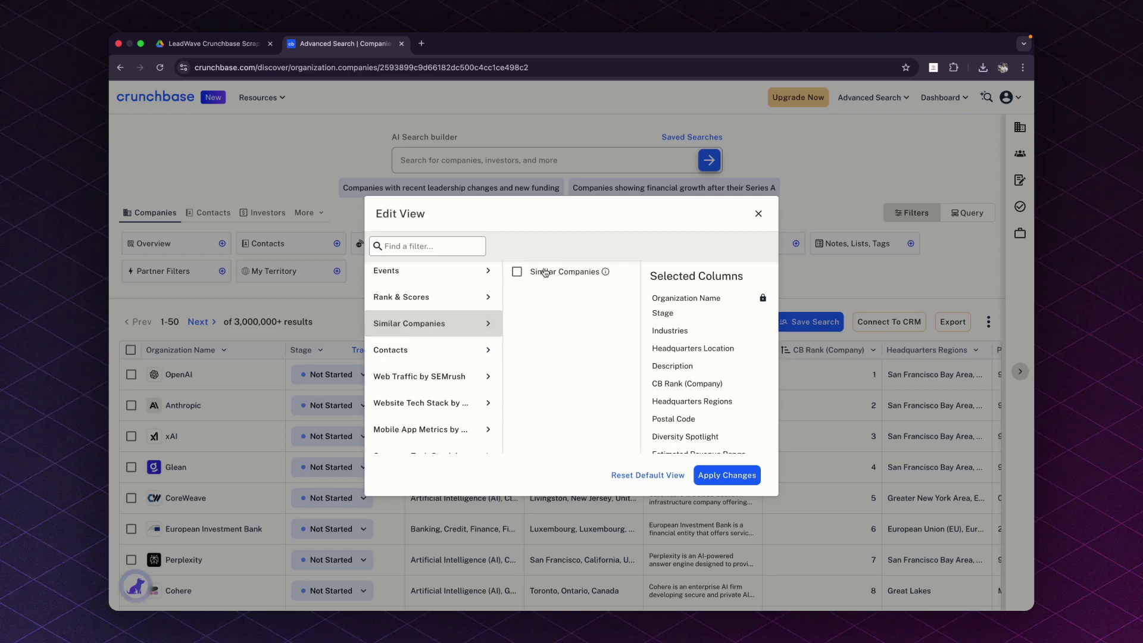
click(416, 350)
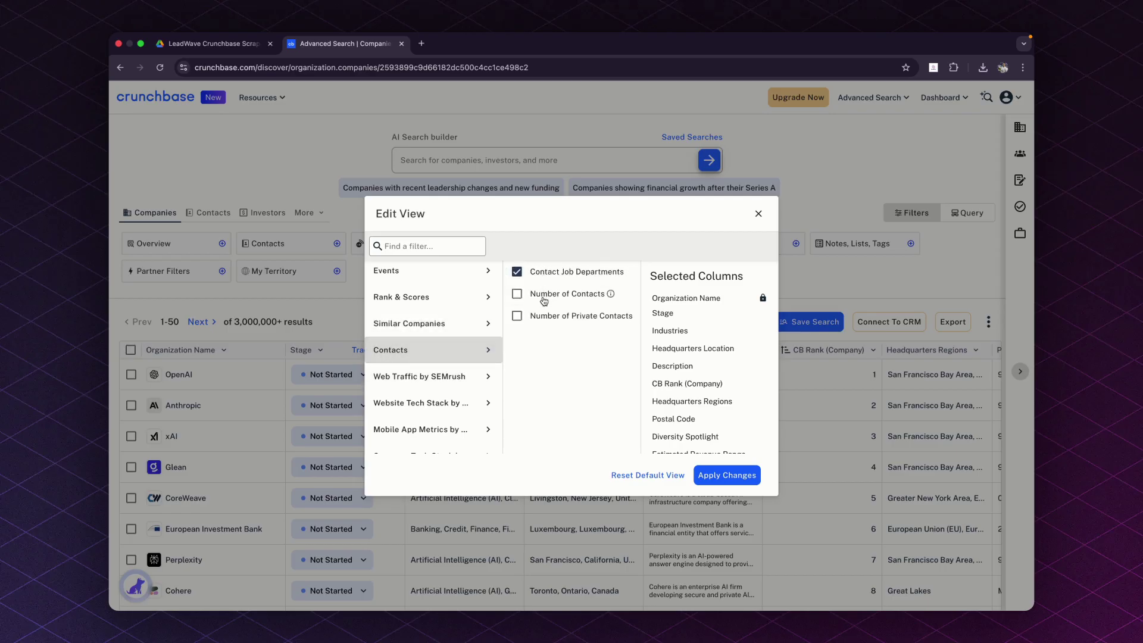
Step: Add the Web Traffic by SEMrush columns covering visits, visit duration, page views, bounce rate, global traffic rank and their growth figures
click(457, 380)
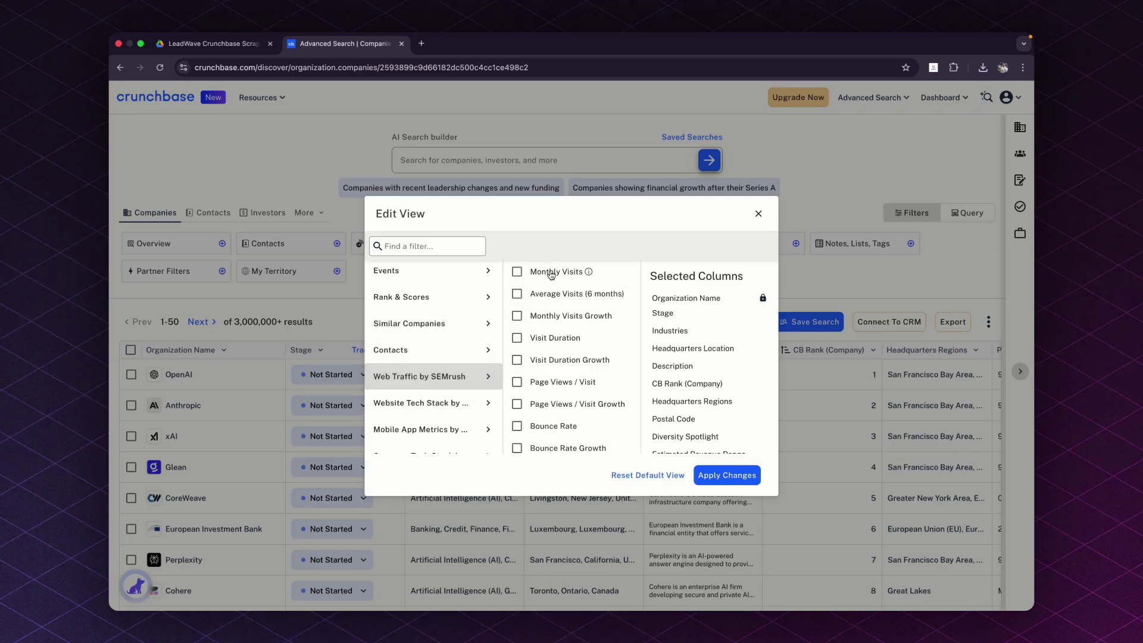
click(543, 341)
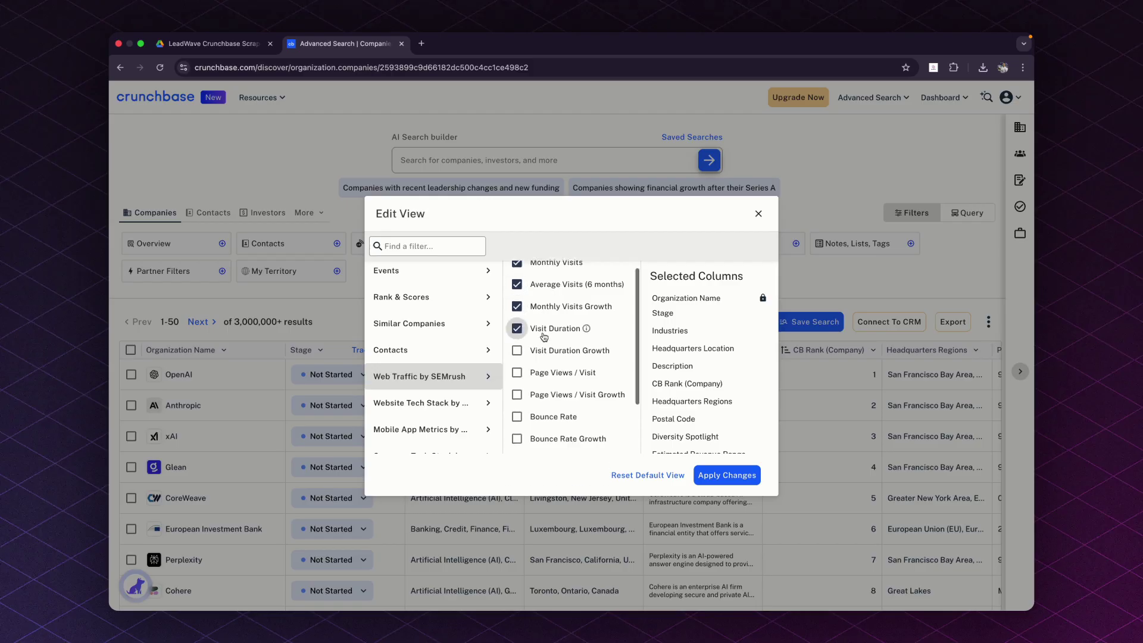
scroll(539, 333, down, 3)
click(530, 285)
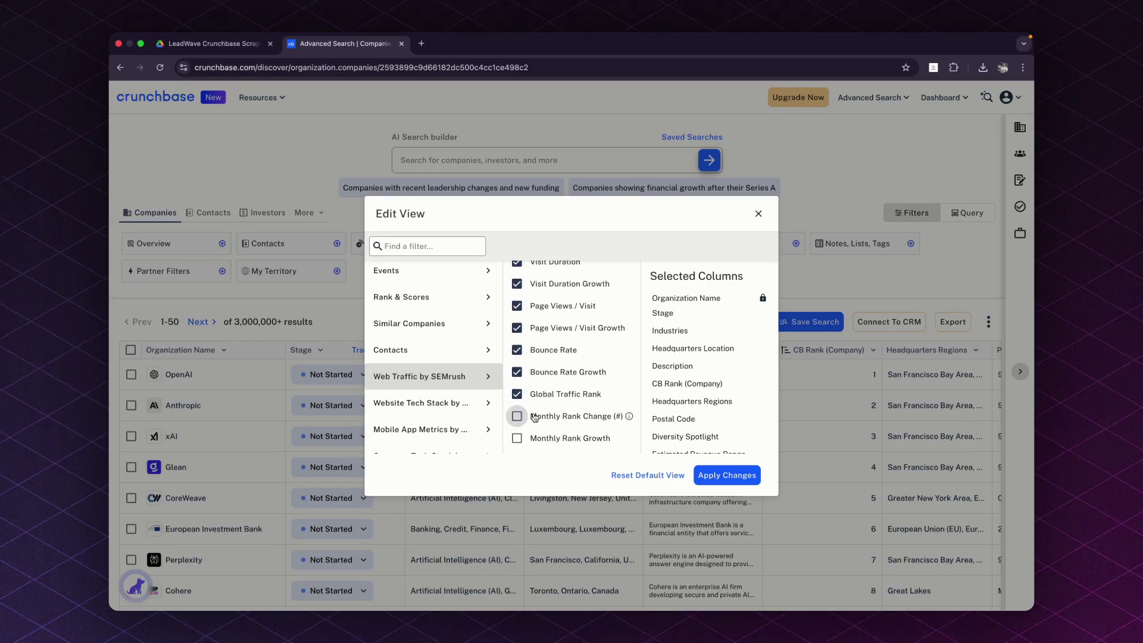
Step: Add Active Tech Count from Website Tech Stack, plus the Mobile App Metrics columns Number of Apps and Downloads Last 30 Days
click(485, 404)
scroll(477, 383, down, 3)
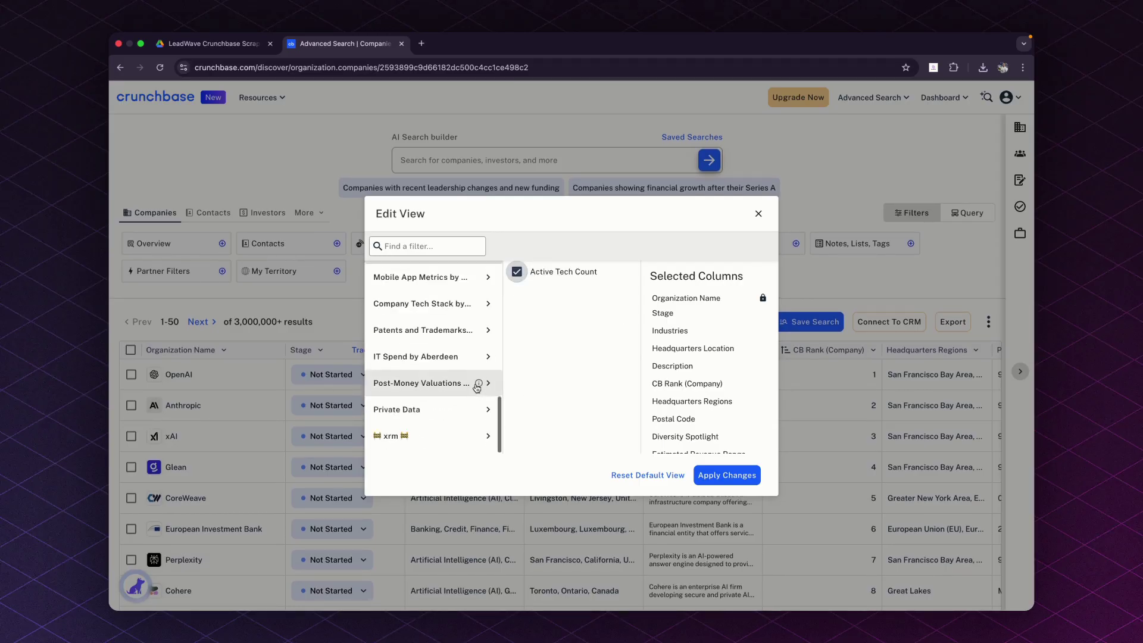
click(476, 277)
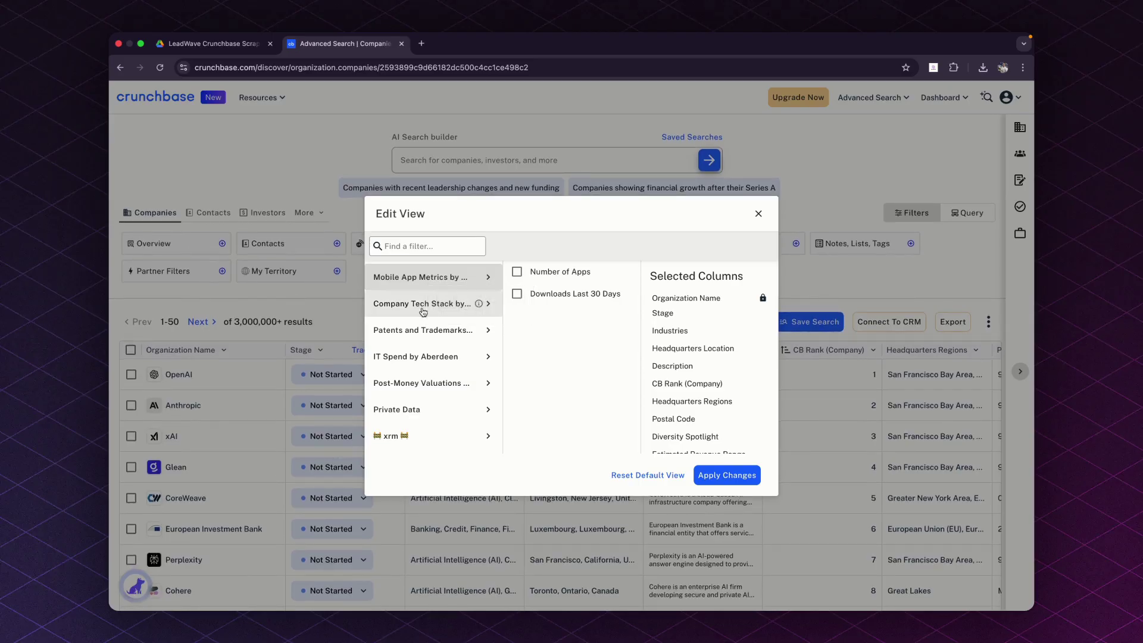
scroll(477, 304, up, 1)
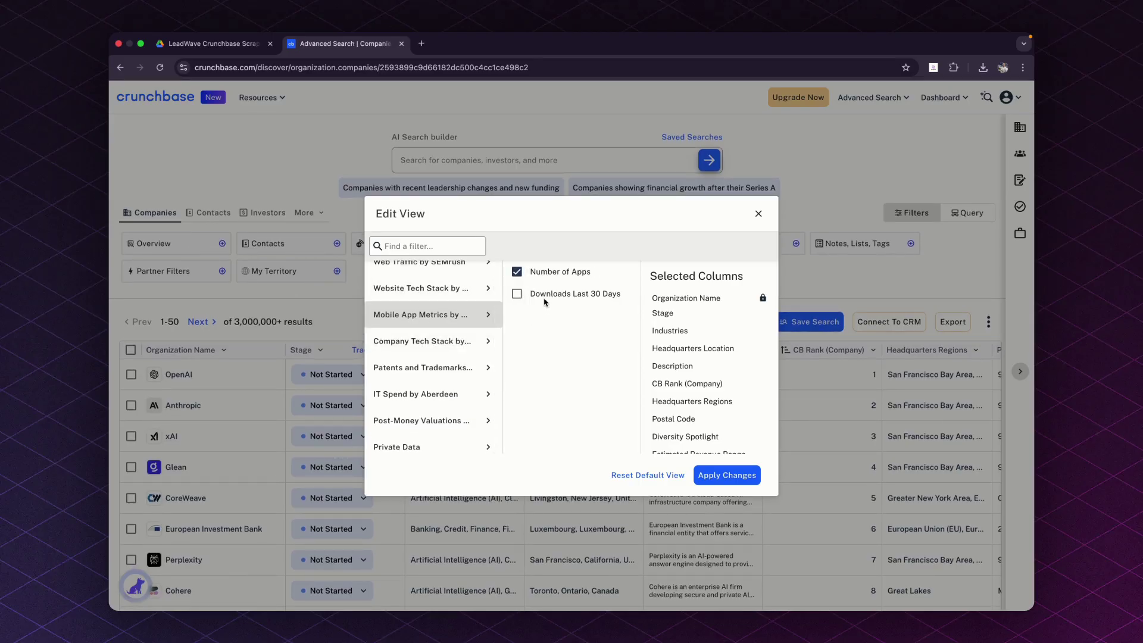
Step: Add Total Products Active from Company Tech Stack and all four Patents and Trademarks columns
click(485, 339)
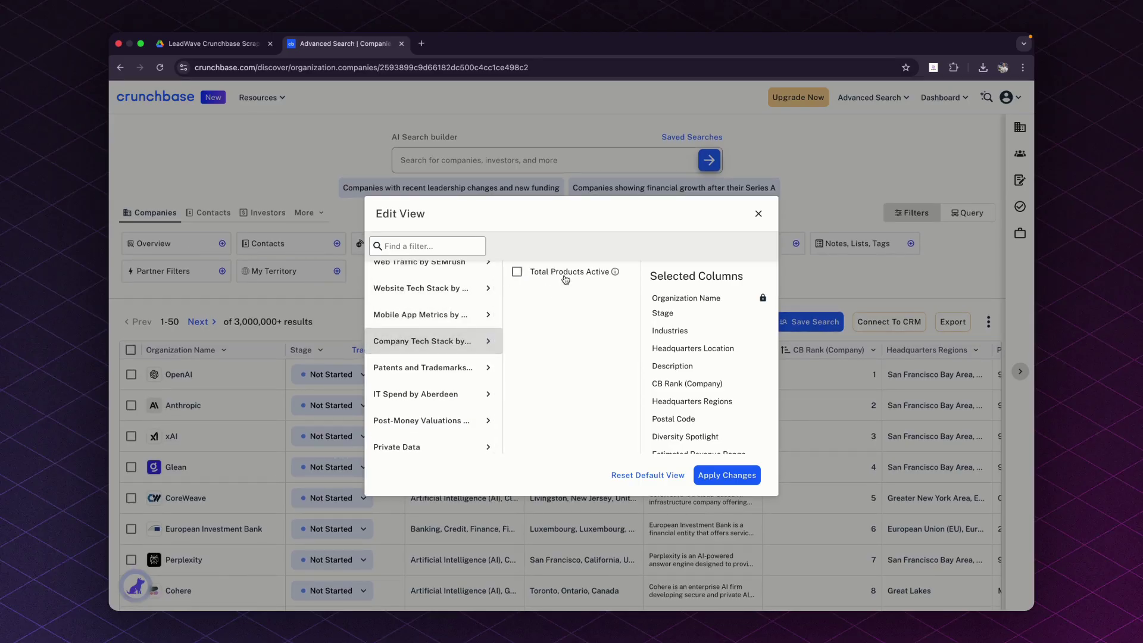
click(517, 272)
click(468, 374)
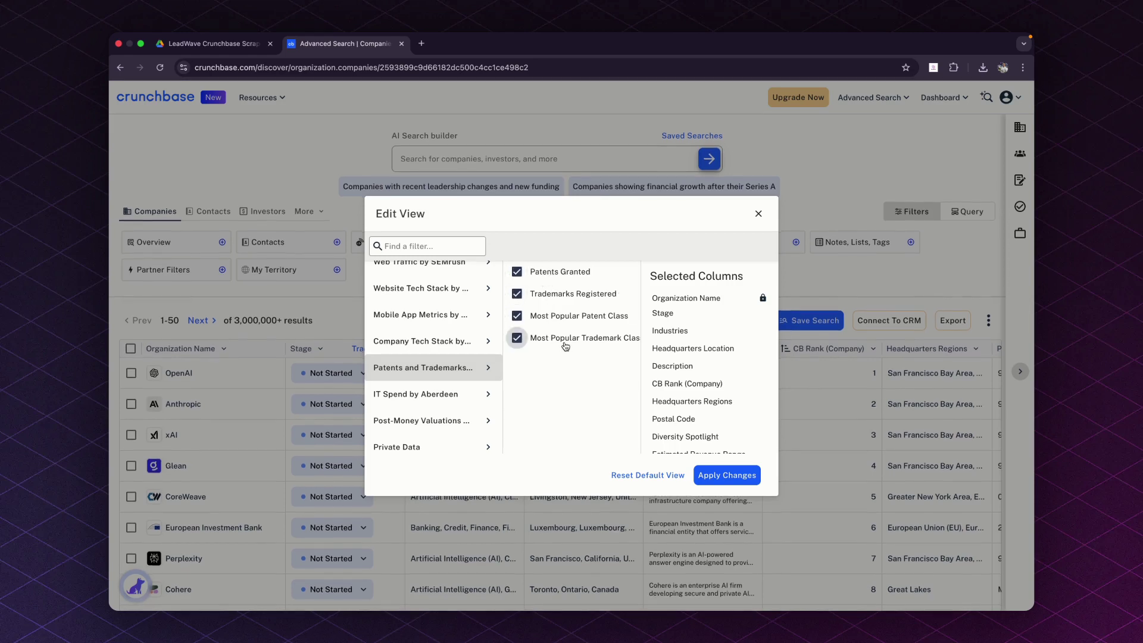
Step: Add the IT Spend column from IT Spend by Aberdeen and the unlocked Post-Money Valuations columns
click(470, 394)
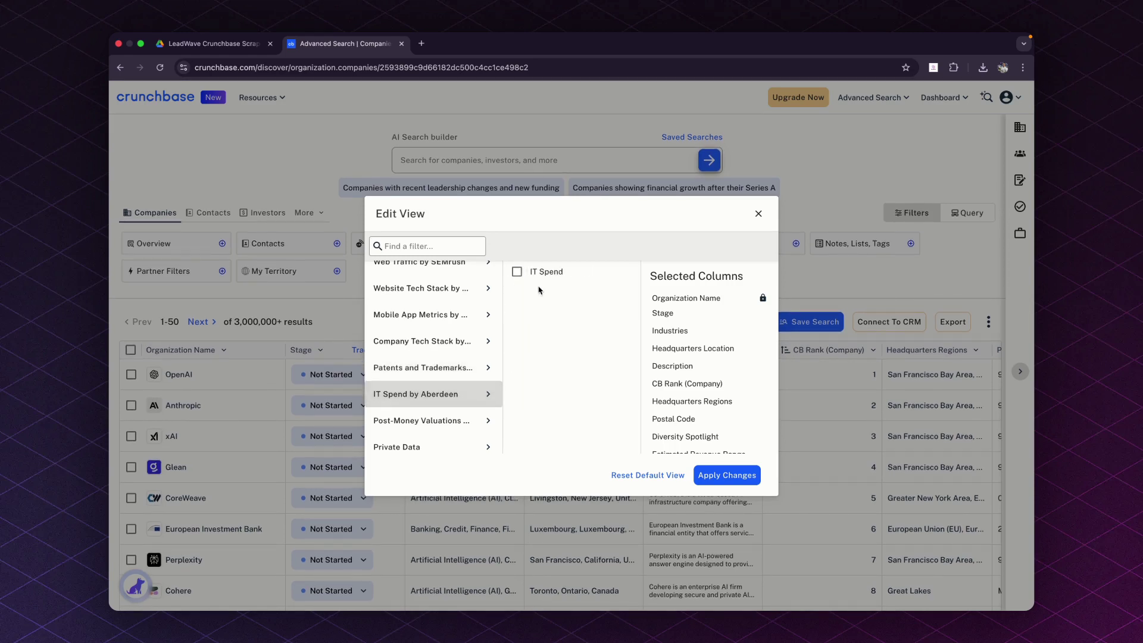
click(459, 421)
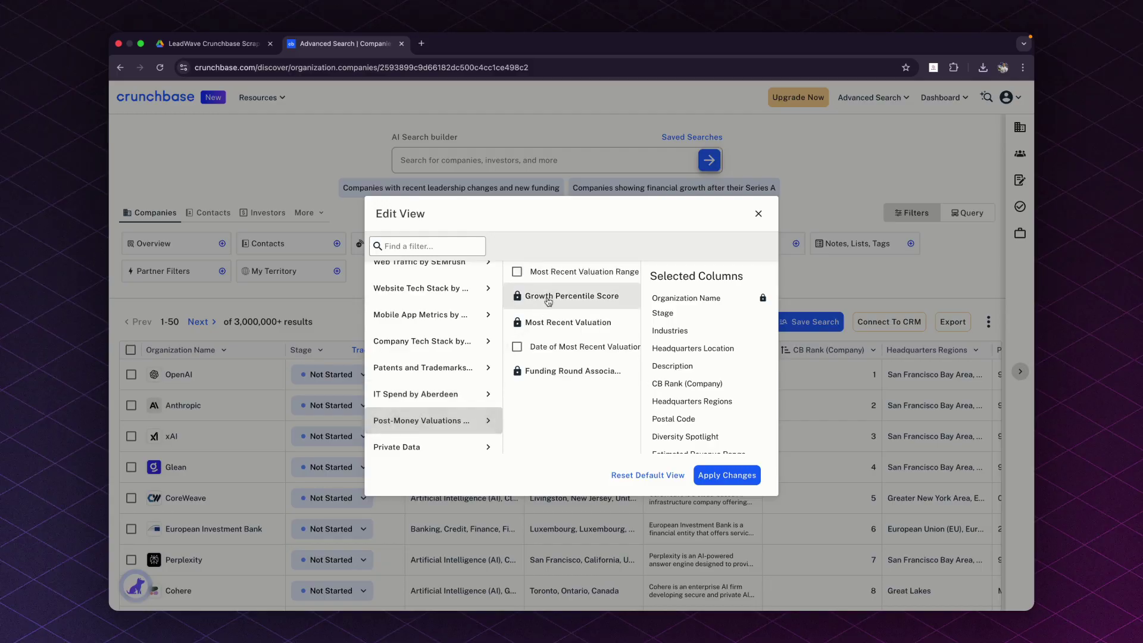
Step: Add Number of Private Notes, Tags and Number of Deals from Private Data, and apply the column changes to the table
click(467, 445)
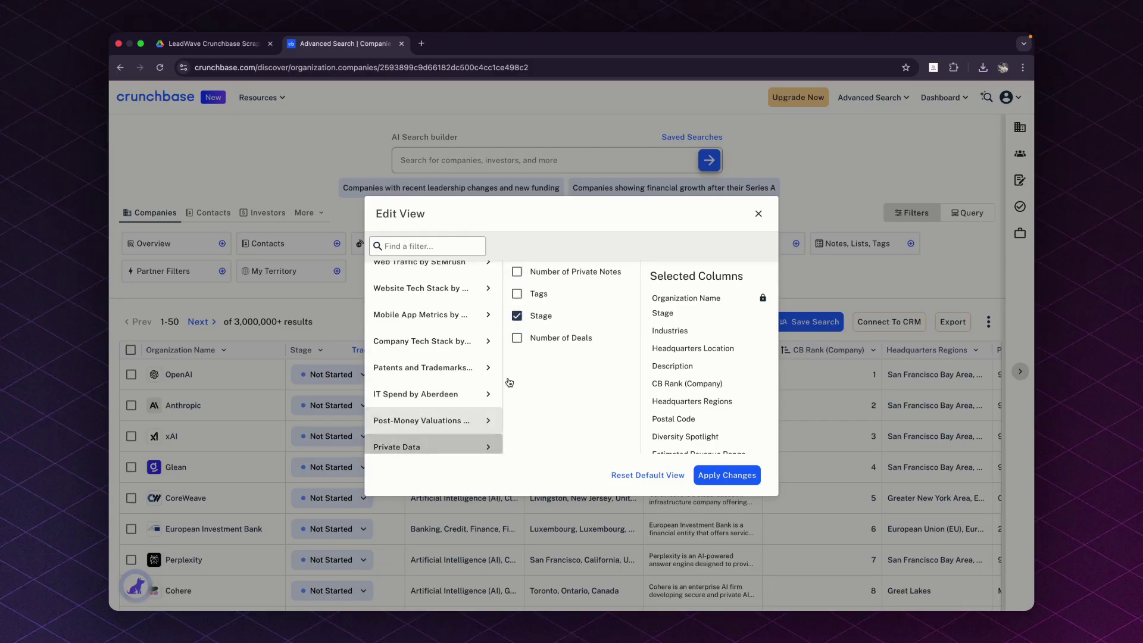
click(548, 338)
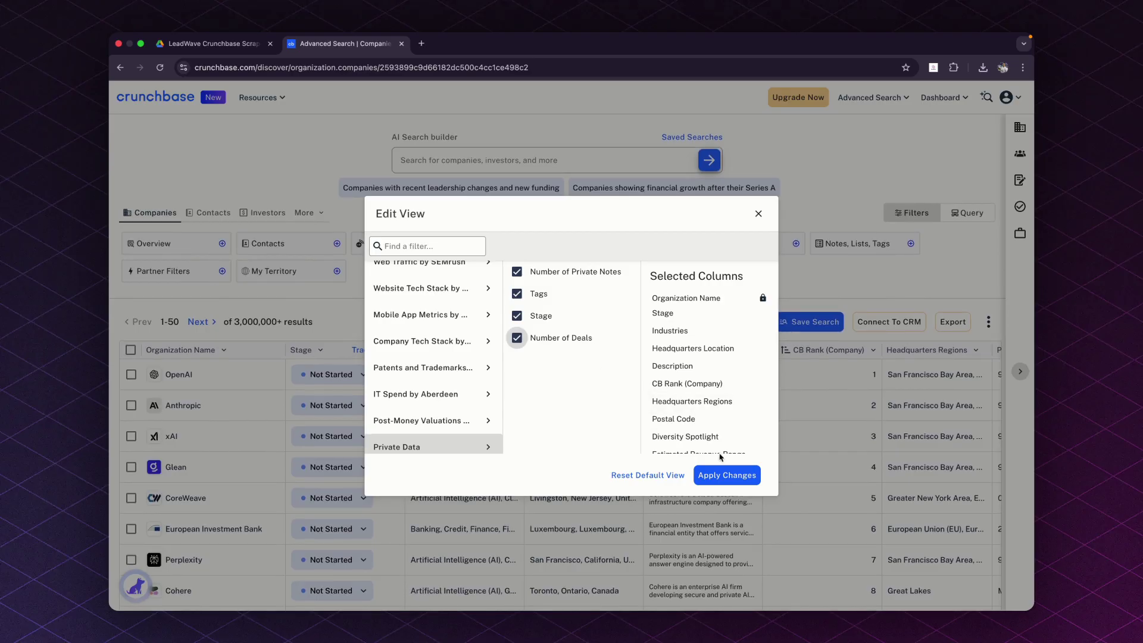
click(713, 475)
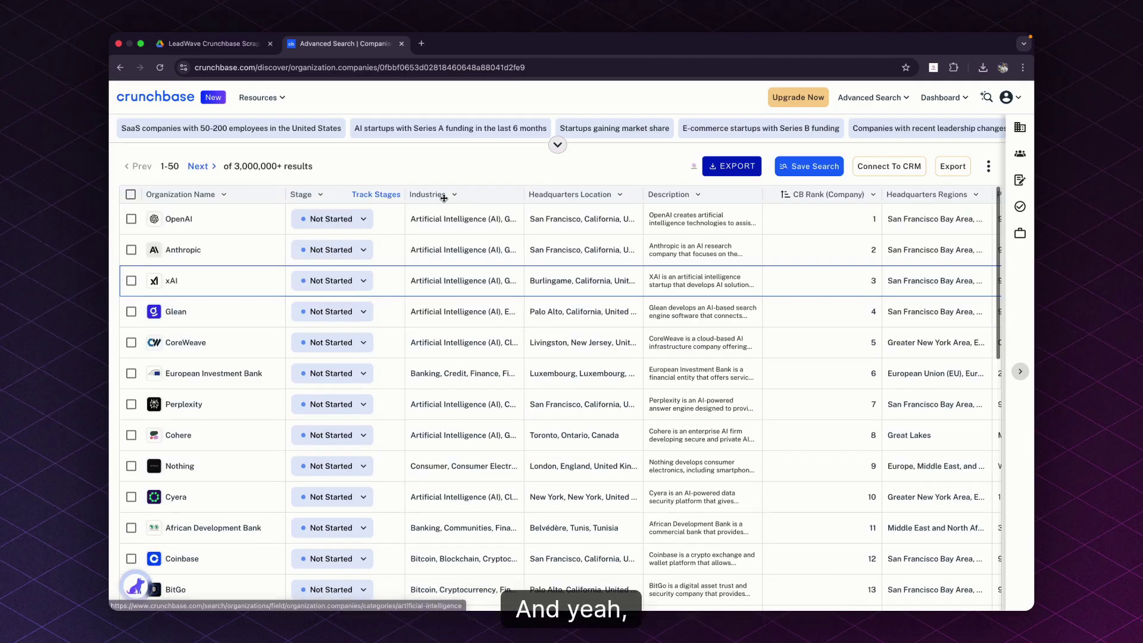
Step: Expand the search filters, open the Overview filters and search the Industry filter for CRM
click(558, 146)
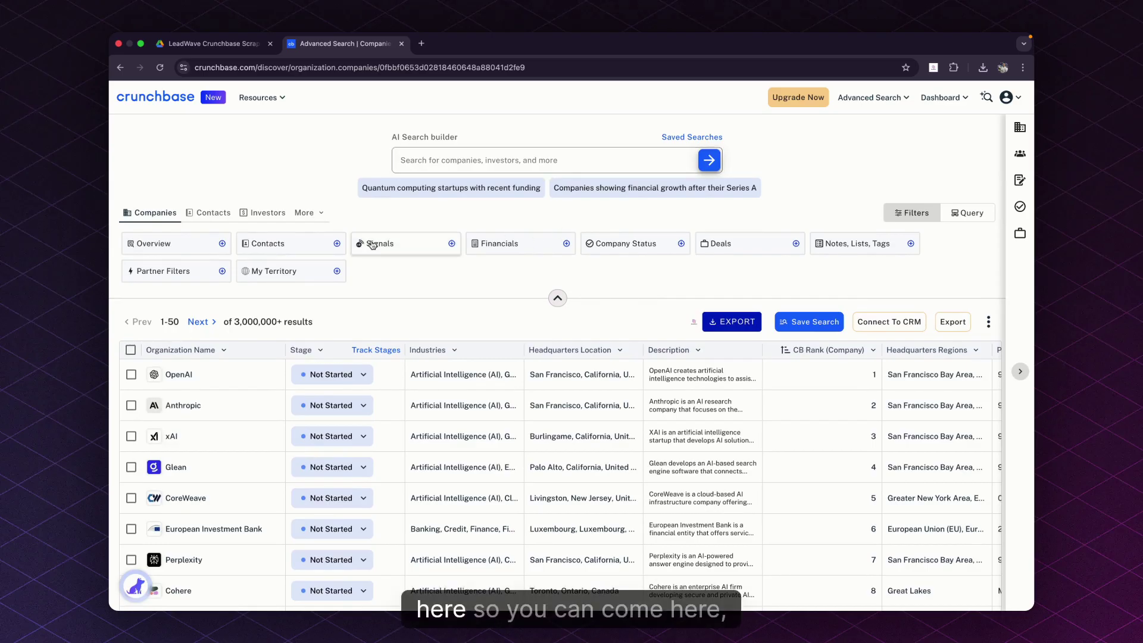
click(192, 246)
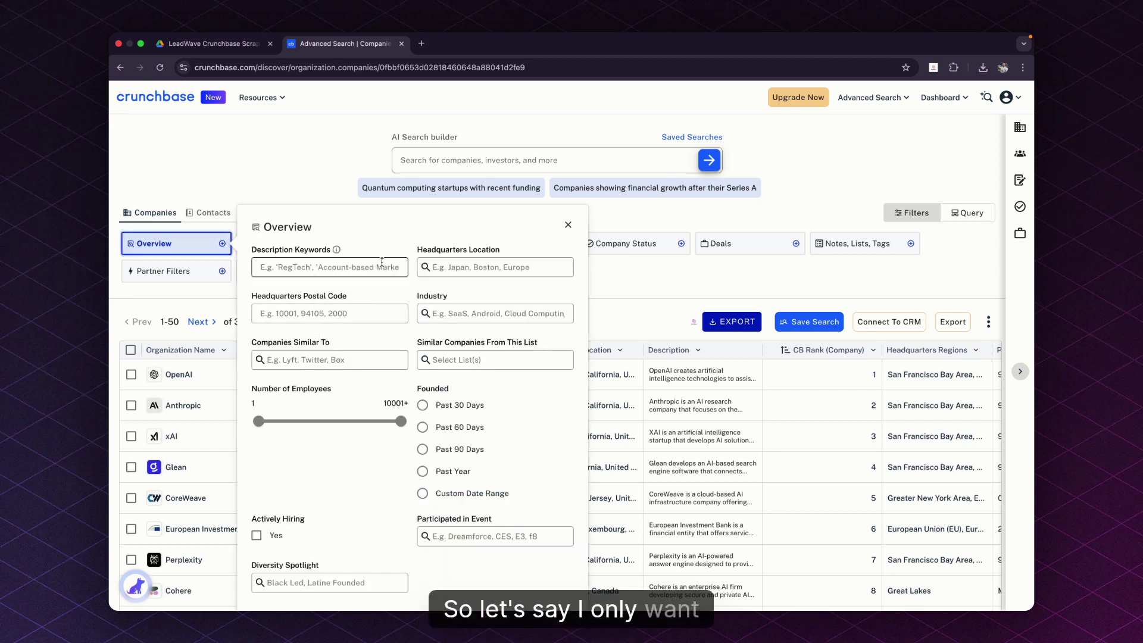
click(473, 359)
click(494, 314)
text(C)
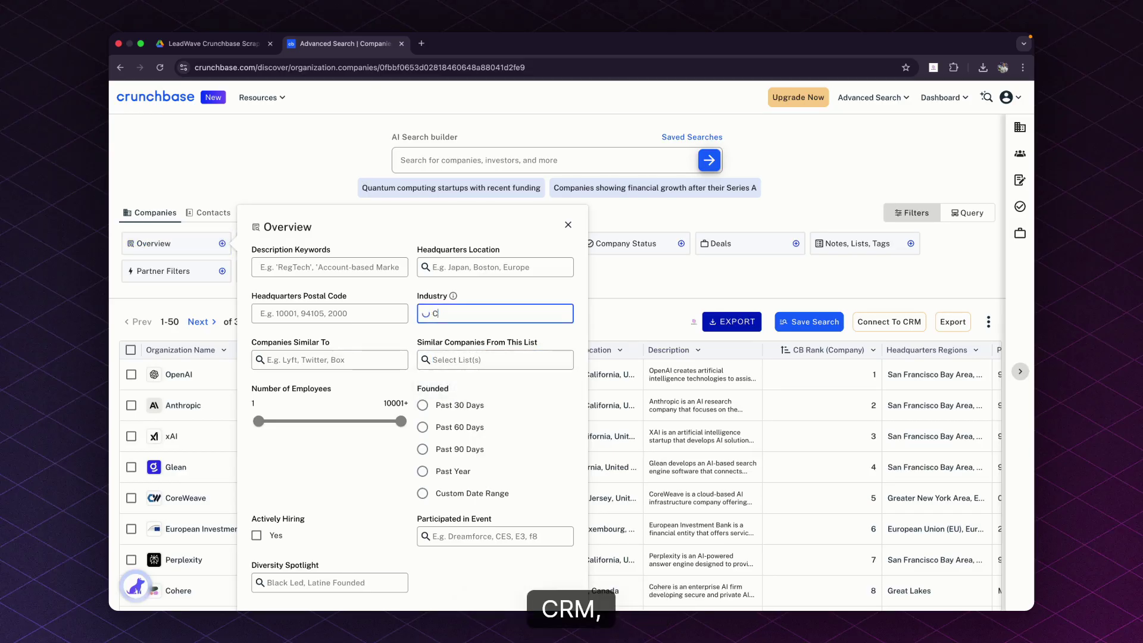
text(RM)
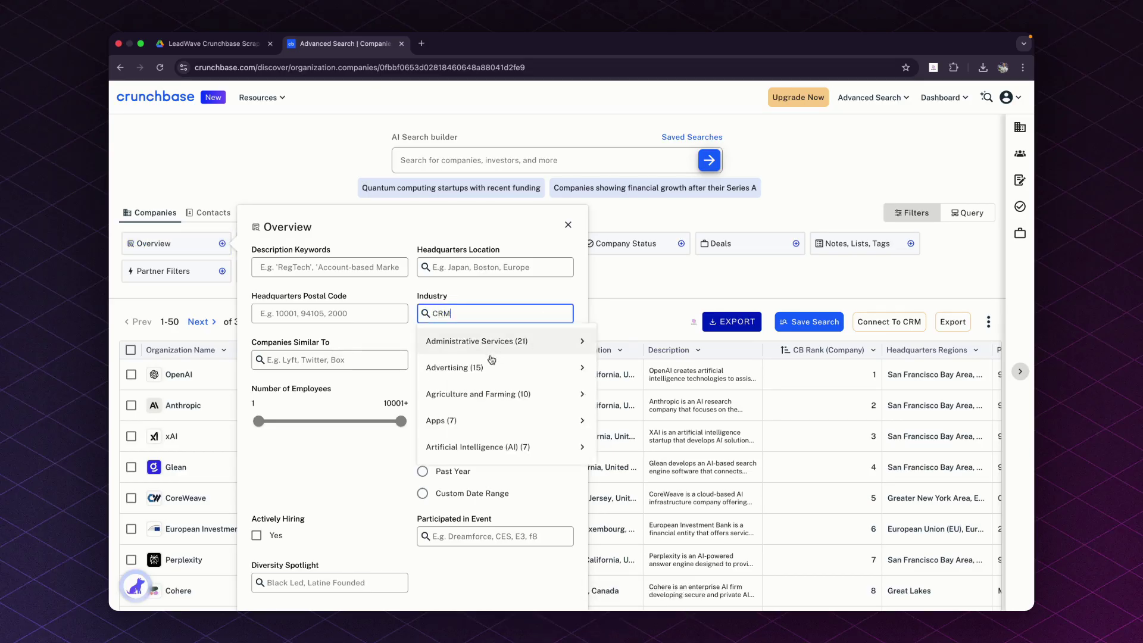
Step: Filter the companies to the CRM industry under Information Technology, Sales and Marketing, and Software
click(528, 369)
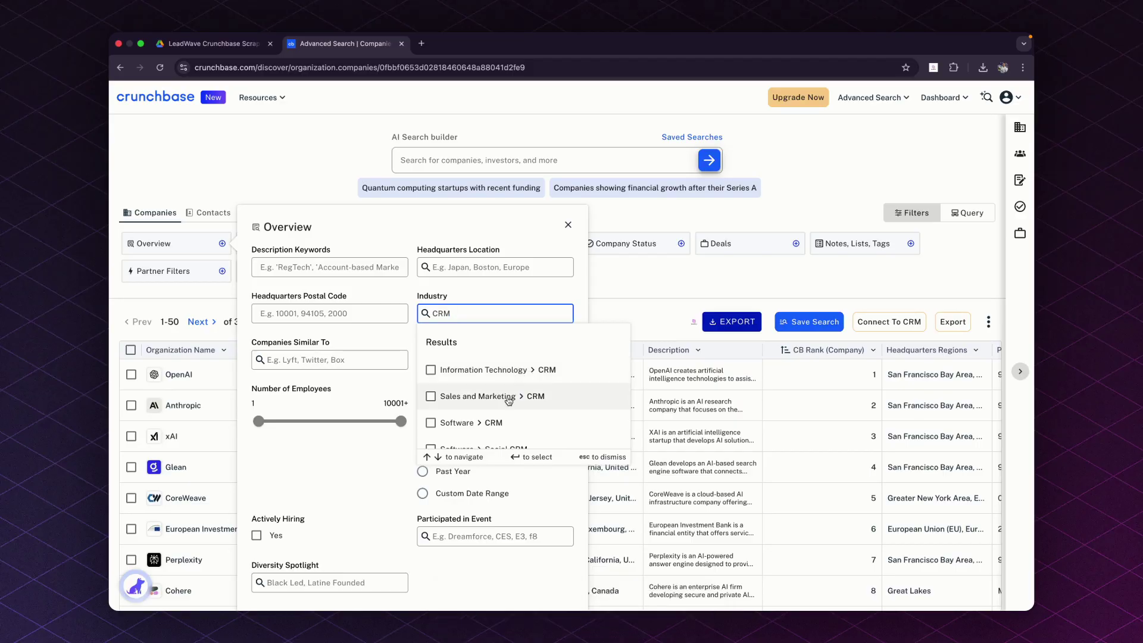
click(518, 396)
click(512, 423)
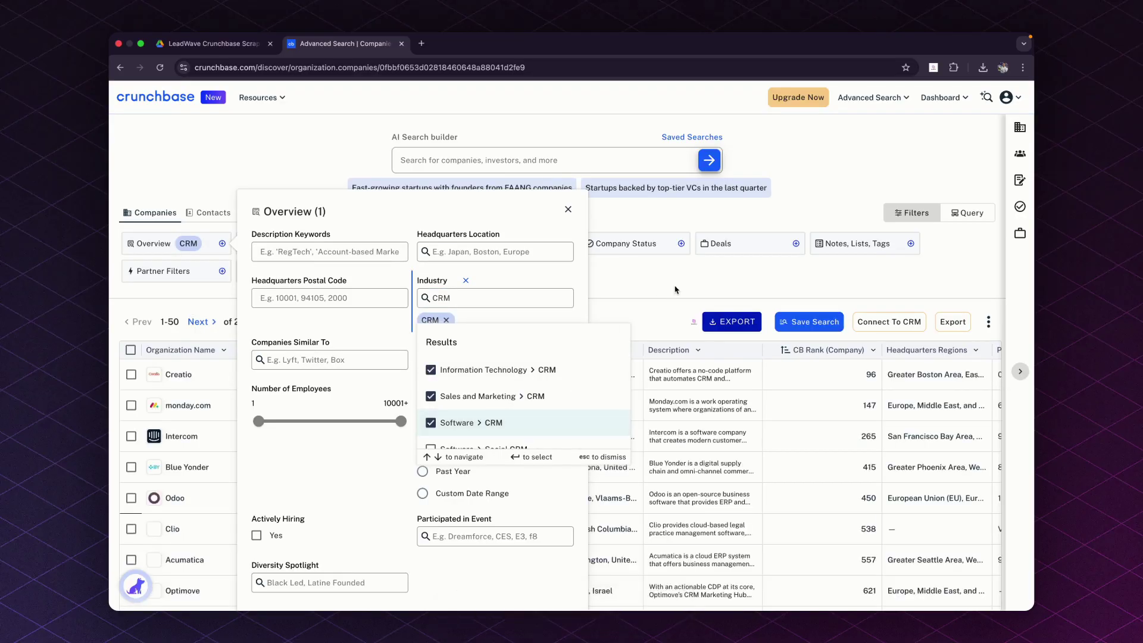
Step: Close the Overview filters, start a Crunchbase Scraper export of 20000 items with Boost Mode, and download the scraped rows to CSV
click(568, 209)
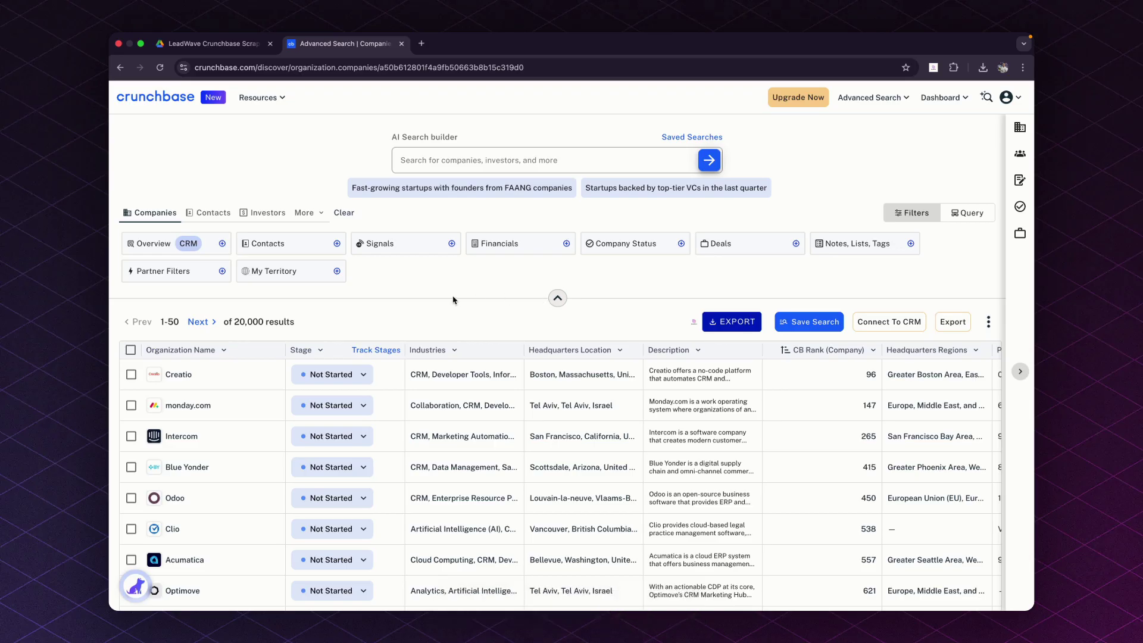
click(724, 322)
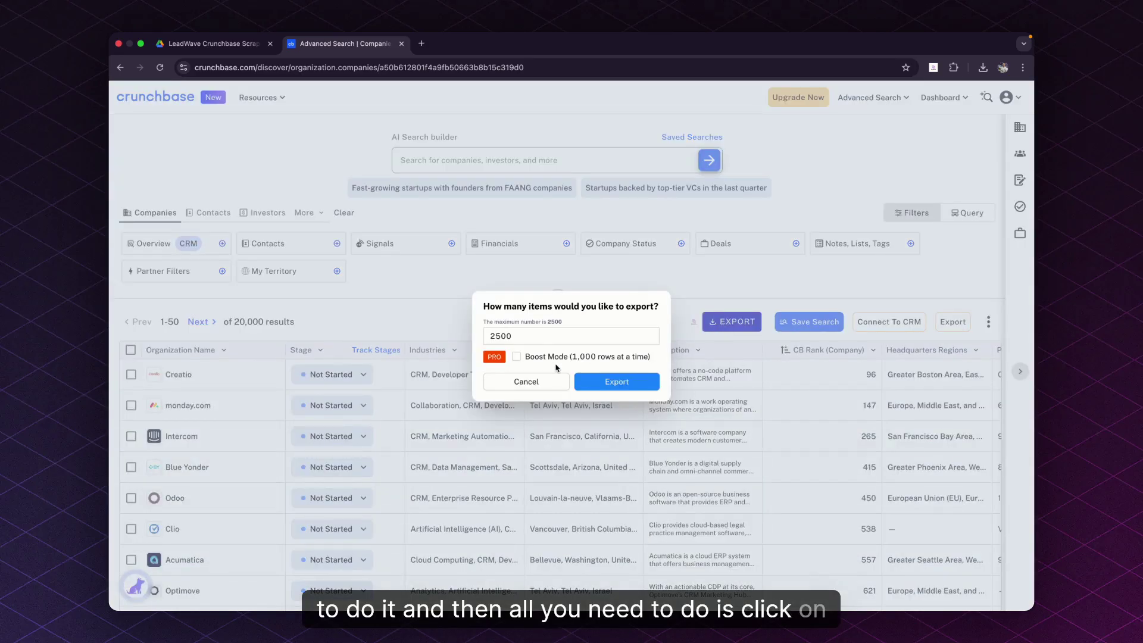
click(516, 357)
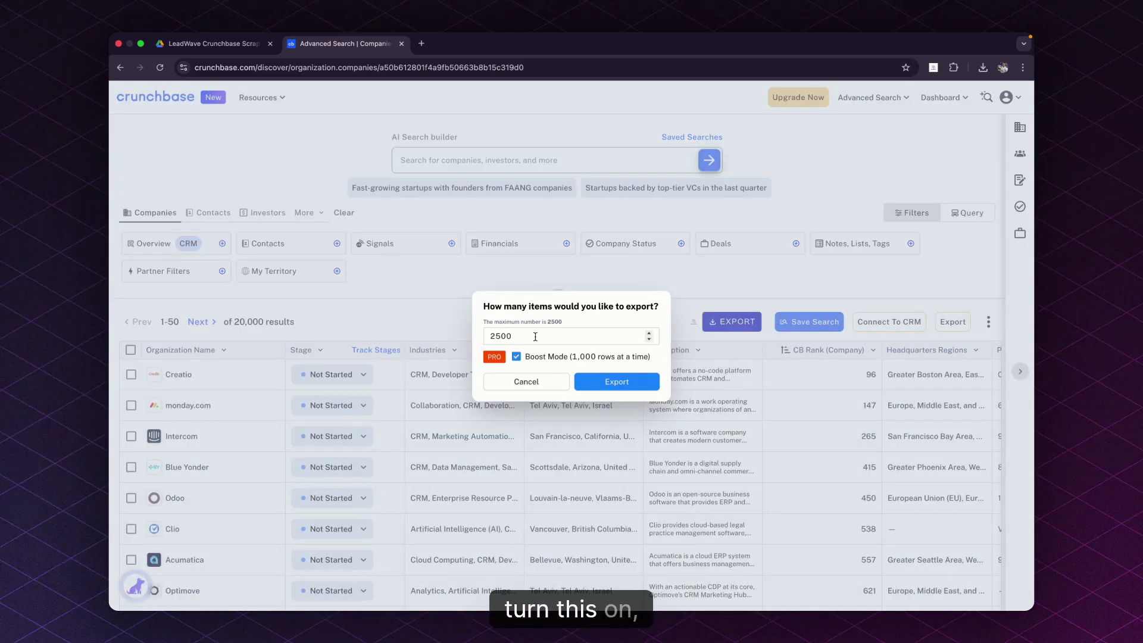
double_click(572, 336)
text(20000)
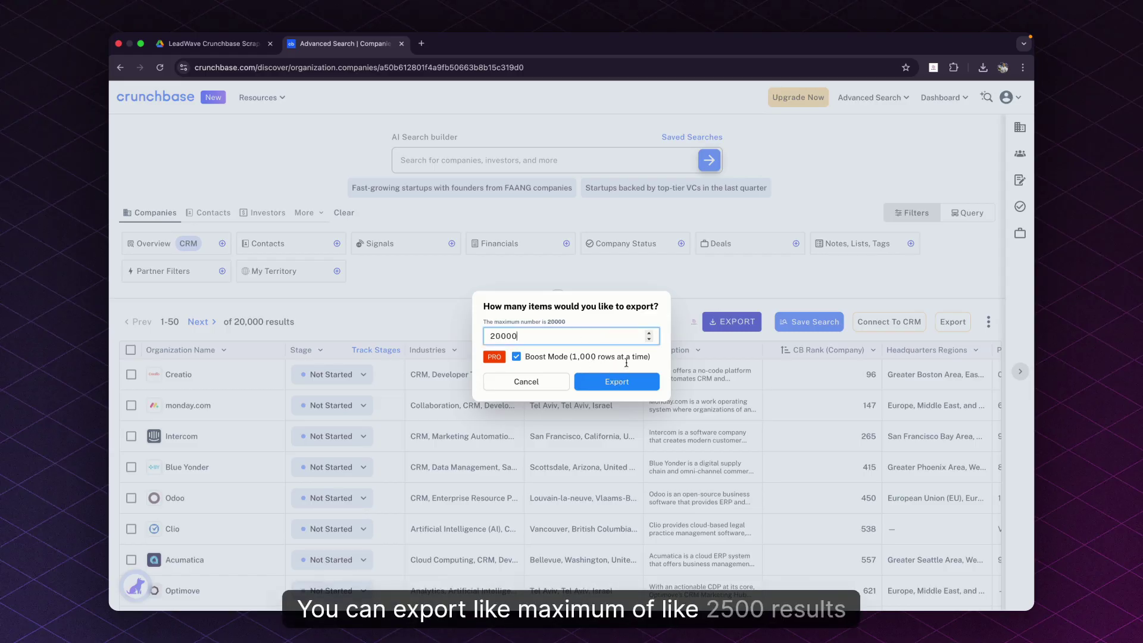
click(617, 381)
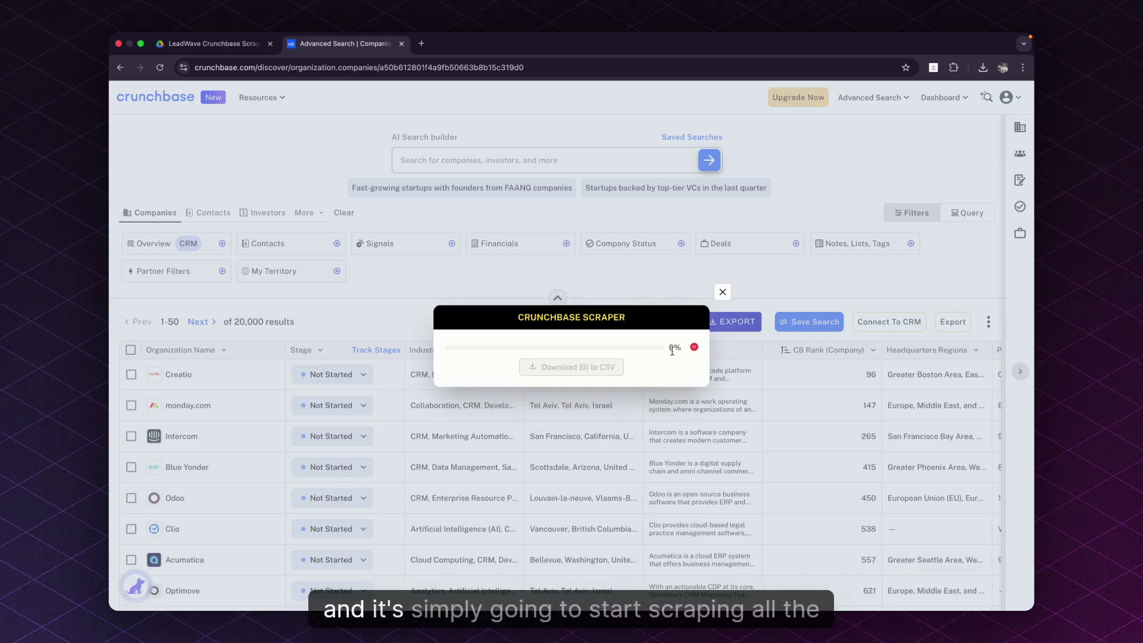
click(607, 366)
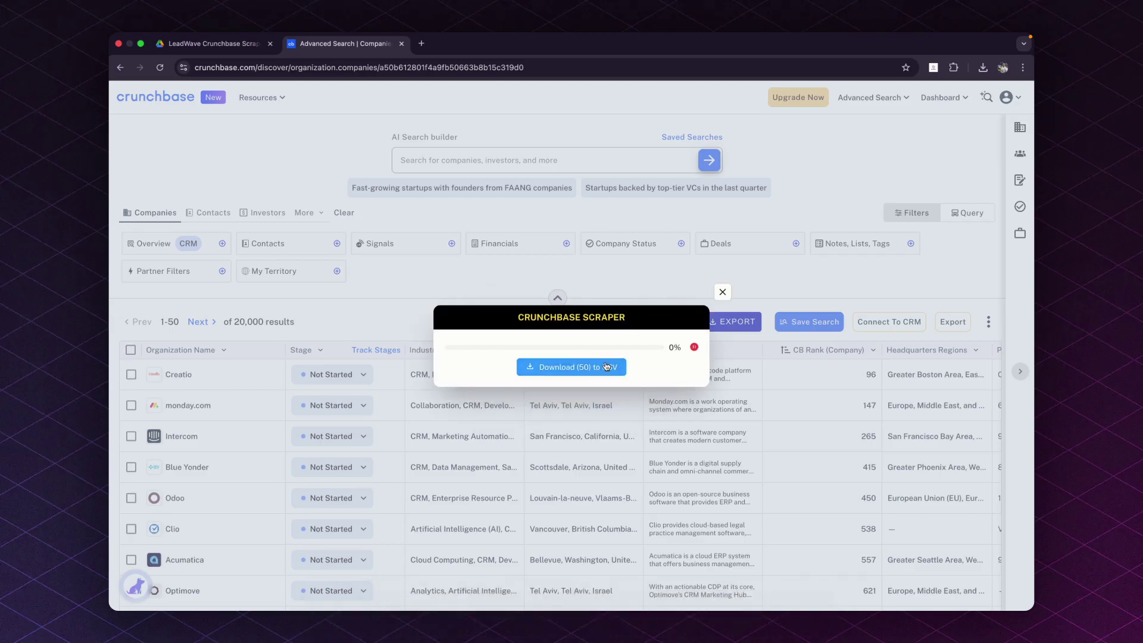
Step: Open Google Sheets in a new browser tab and create a blank spreadsheet
click(421, 43)
text(SH)
click(238, 112)
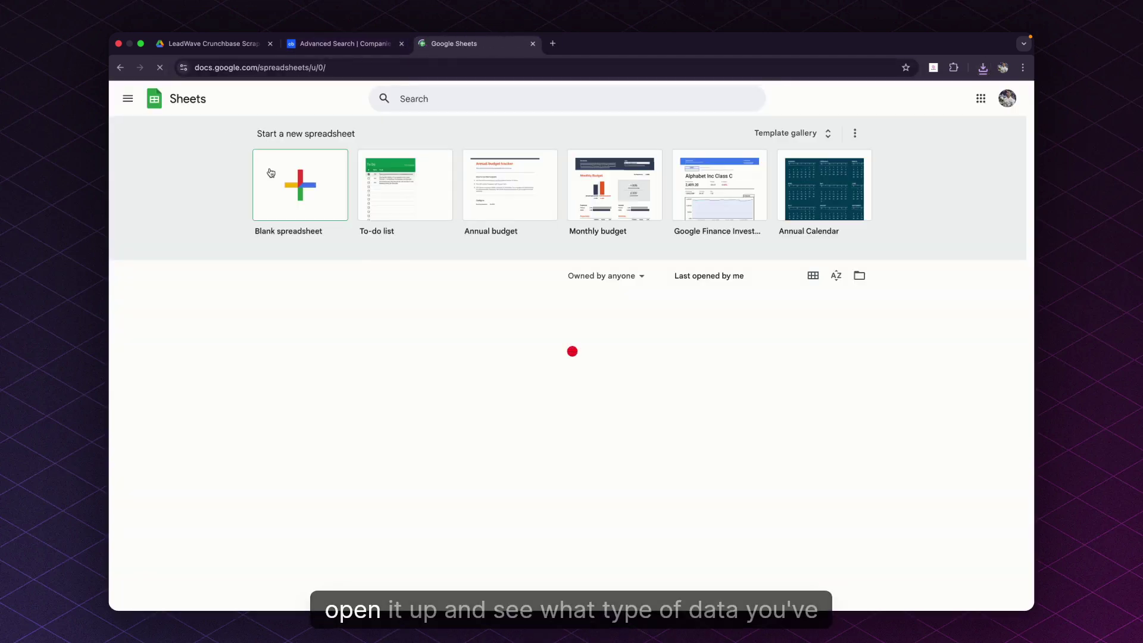
click(285, 178)
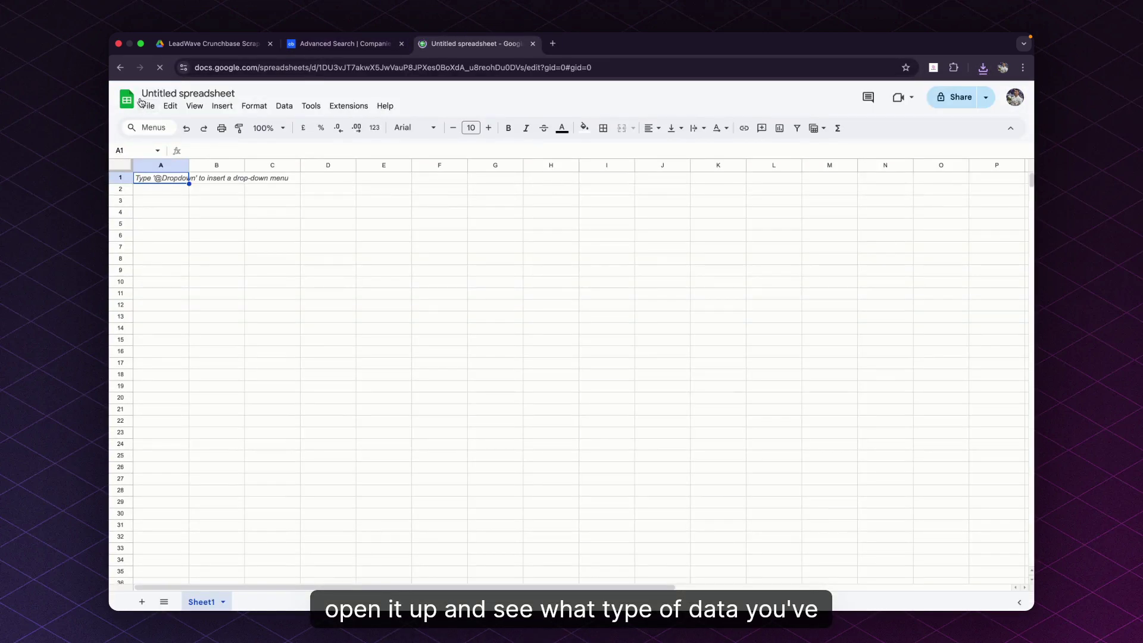
Step: Upload the downloaded CRUNCHBASE_company_20250705_50.csv file into Google Sheets
click(148, 106)
click(164, 142)
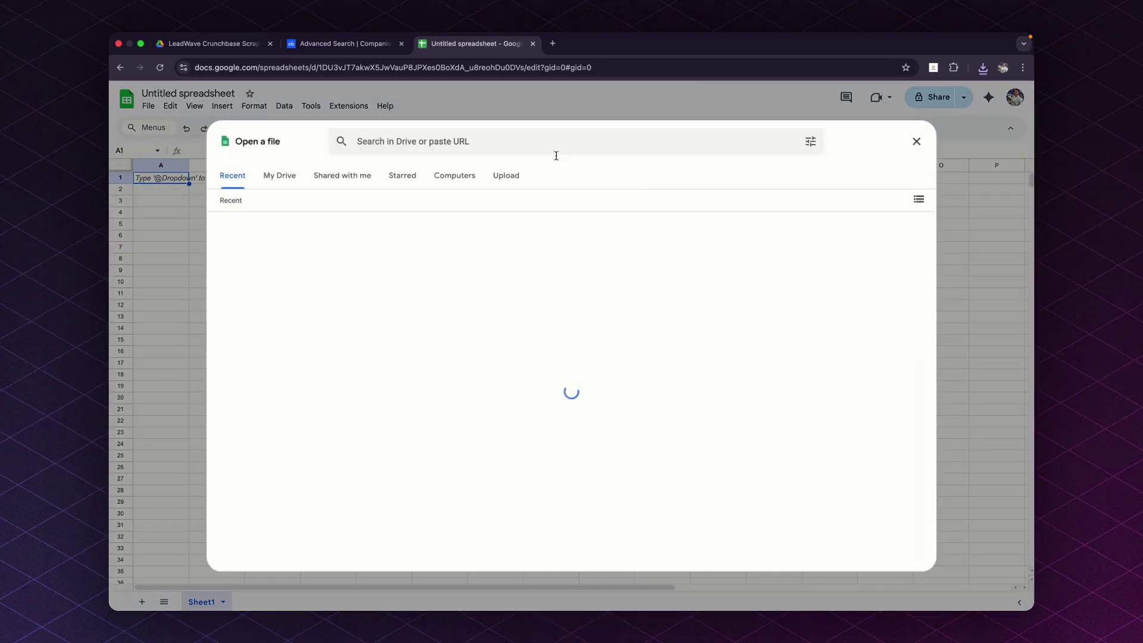
click(506, 175)
click(981, 68)
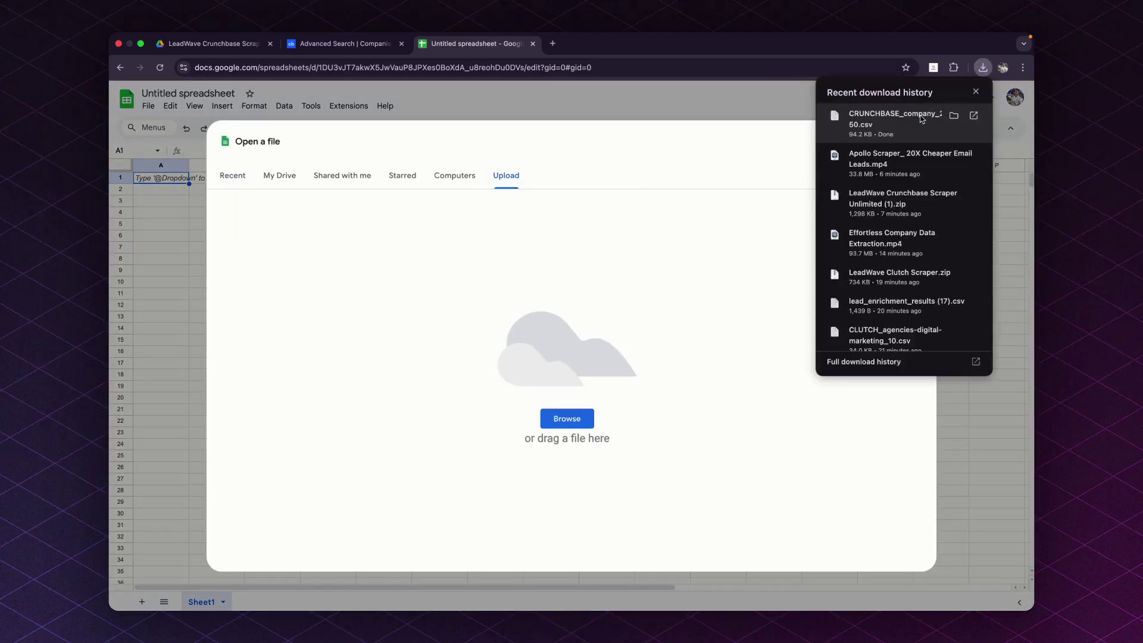
drag(921, 119, 576, 456)
Step: Return to Crunchbase, close the company scrape, and look at the export options for the Contacts search without exporting
click(356, 43)
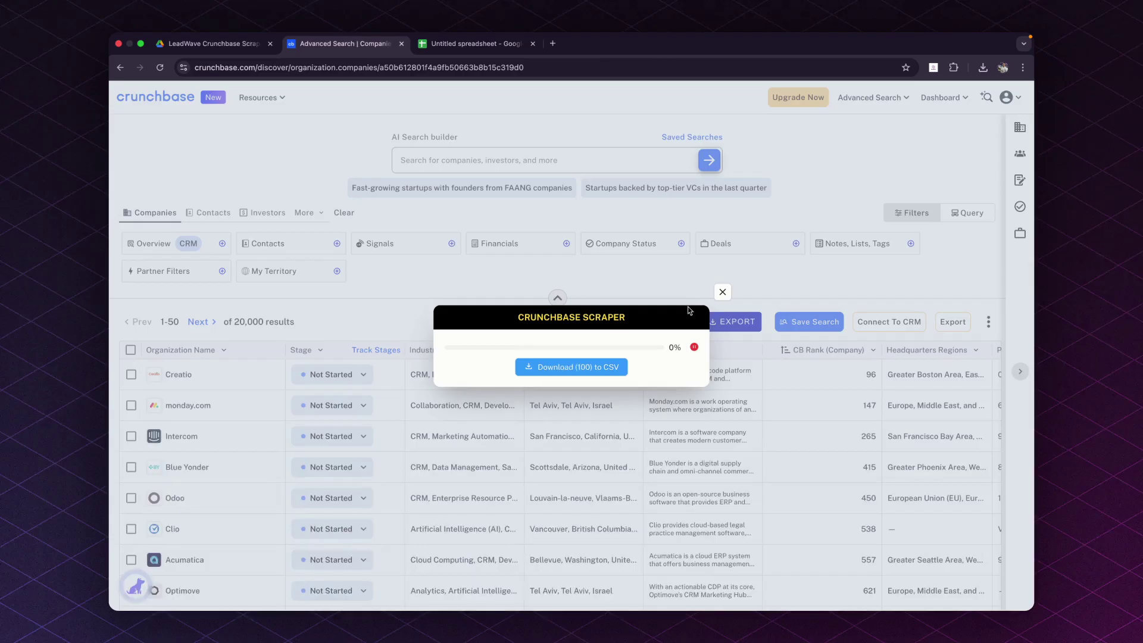
click(722, 291)
click(208, 212)
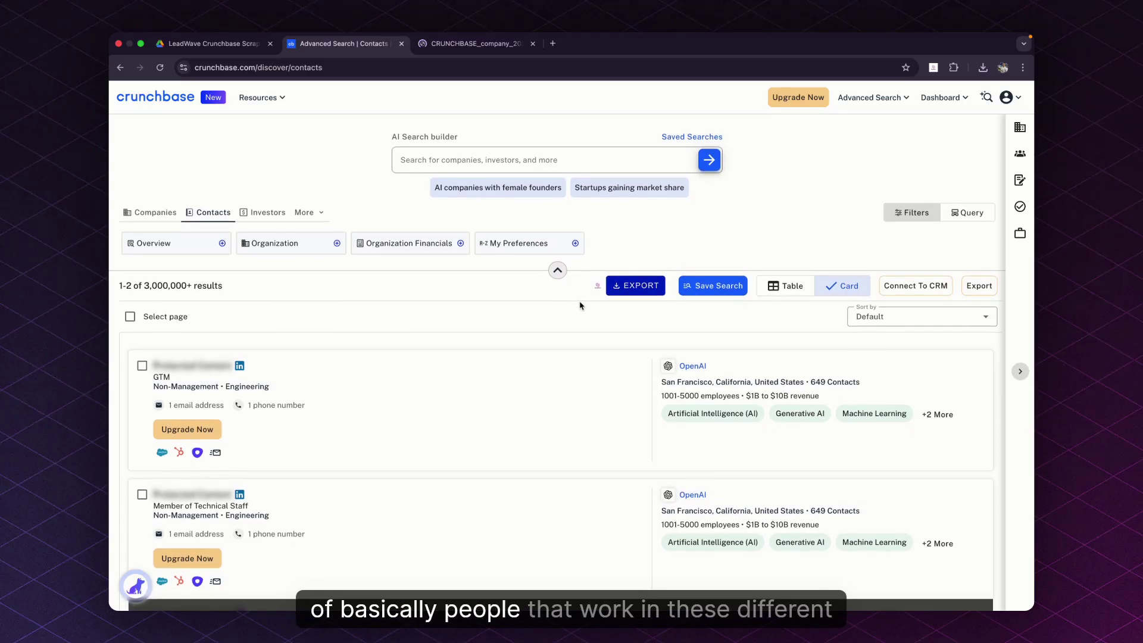
click(643, 288)
click(526, 381)
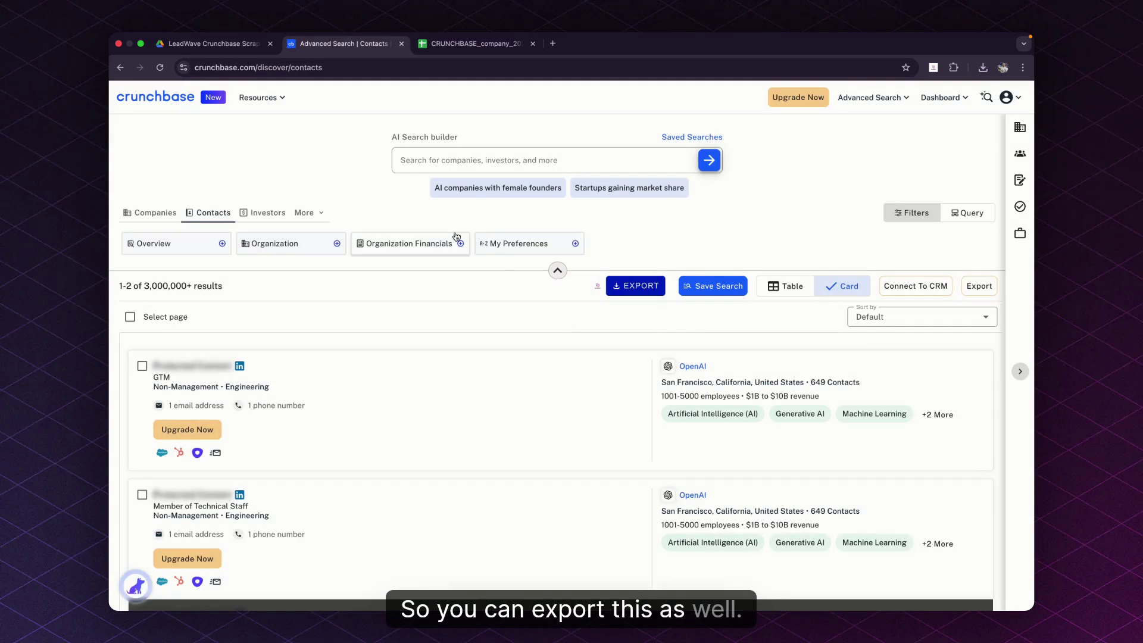
Step: Look through the Investors and People searches and the other record types available in Advanced Search
click(266, 212)
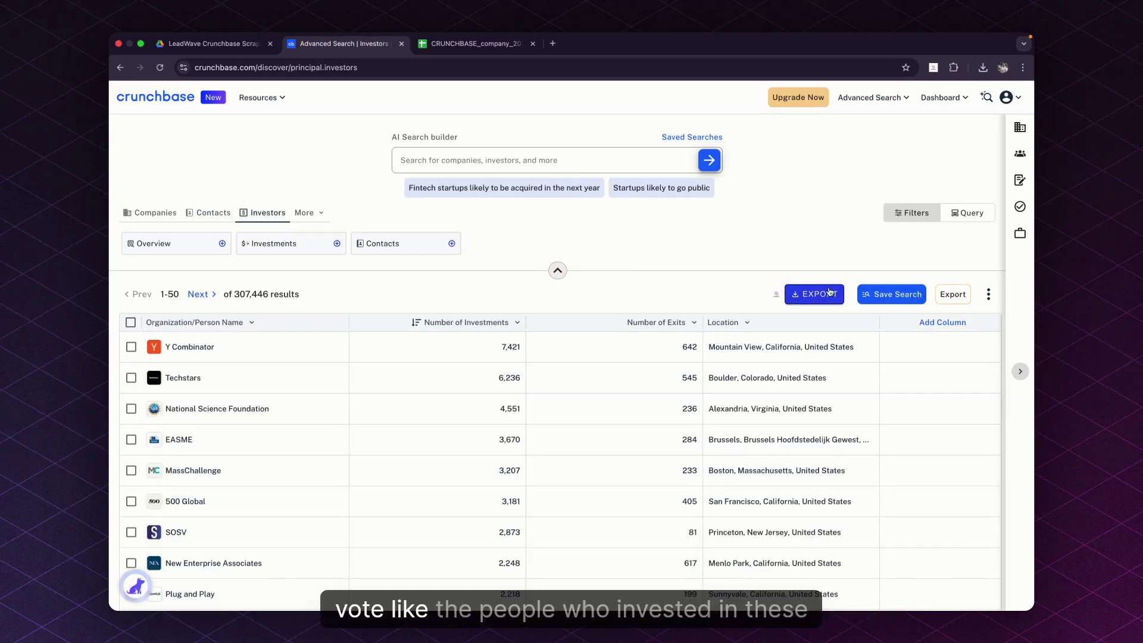
click(313, 213)
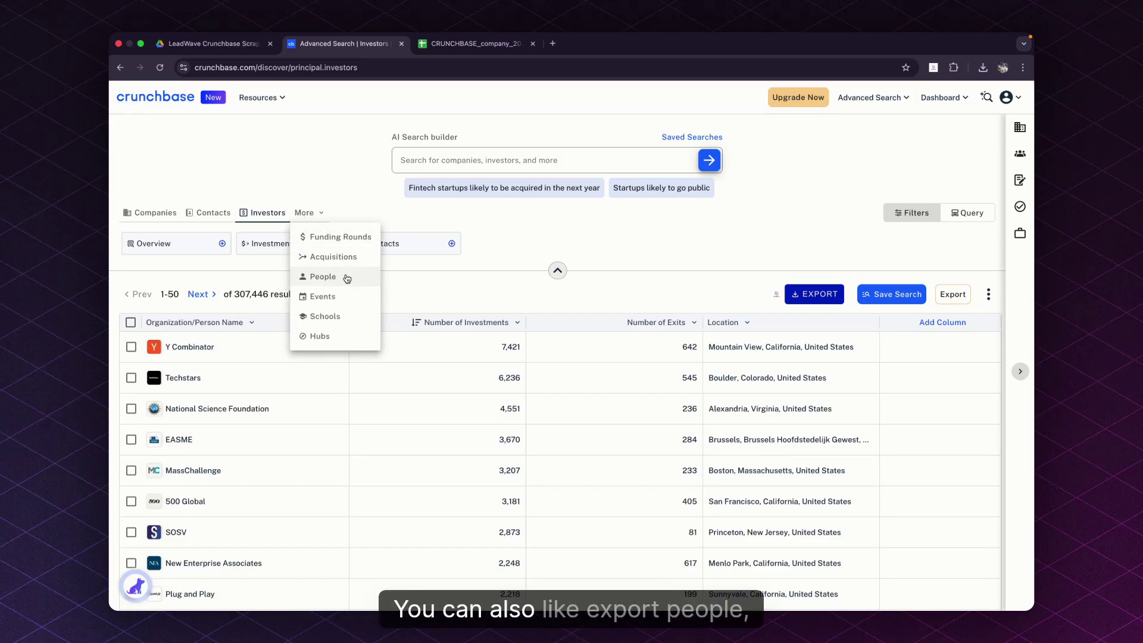
click(316, 276)
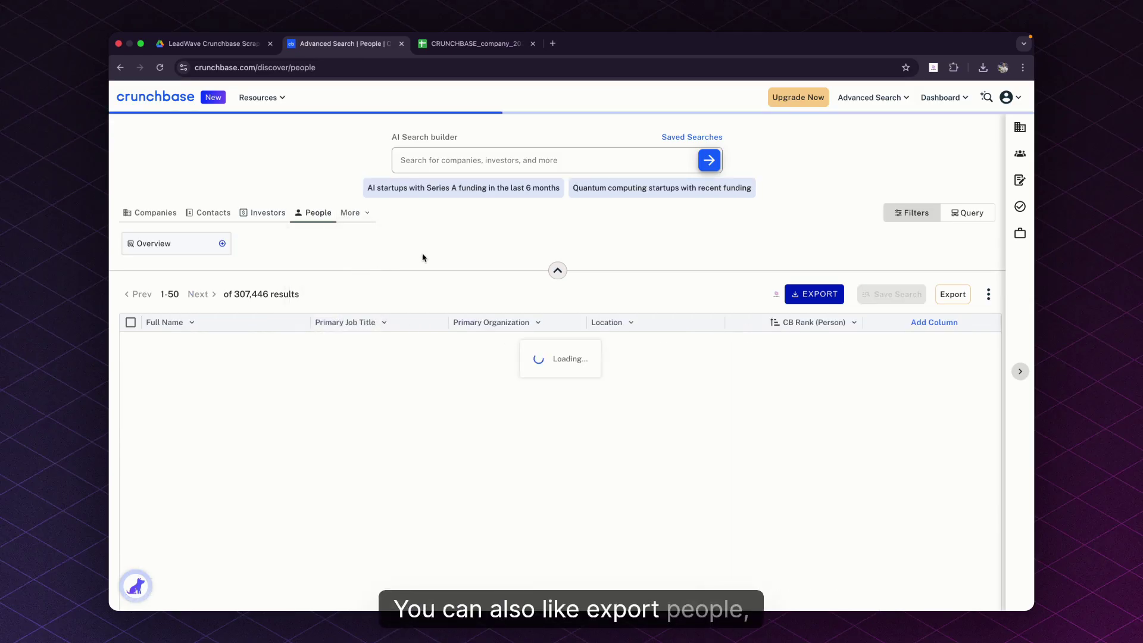
click(358, 218)
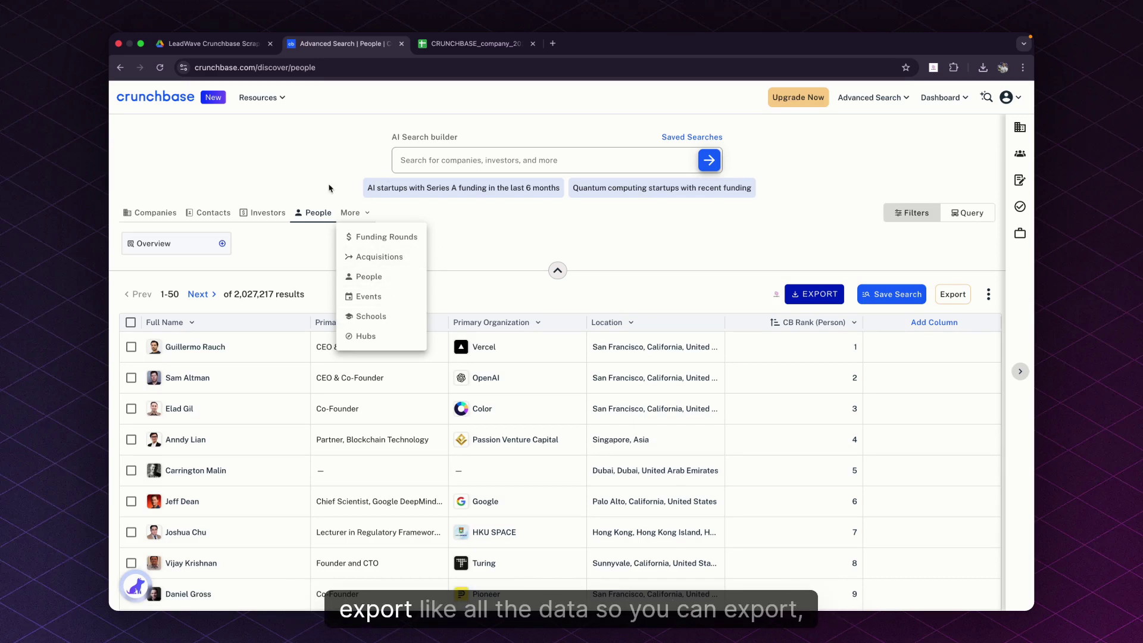
click(317, 193)
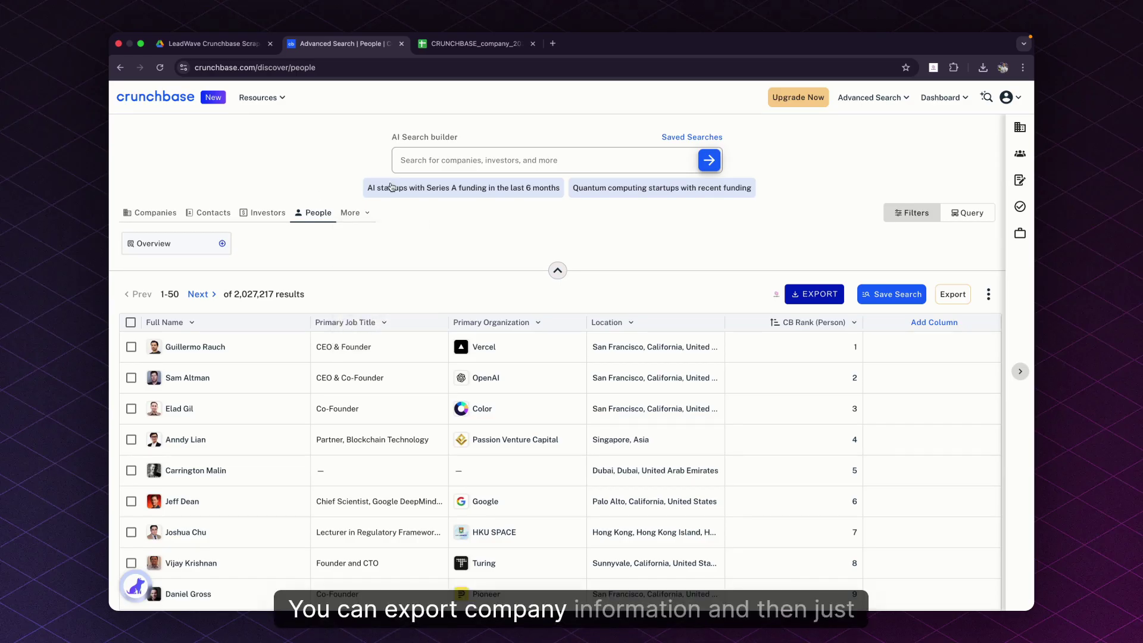
Step: Check the scraper's export options for the People results and close the Crunchbase tab
click(814, 294)
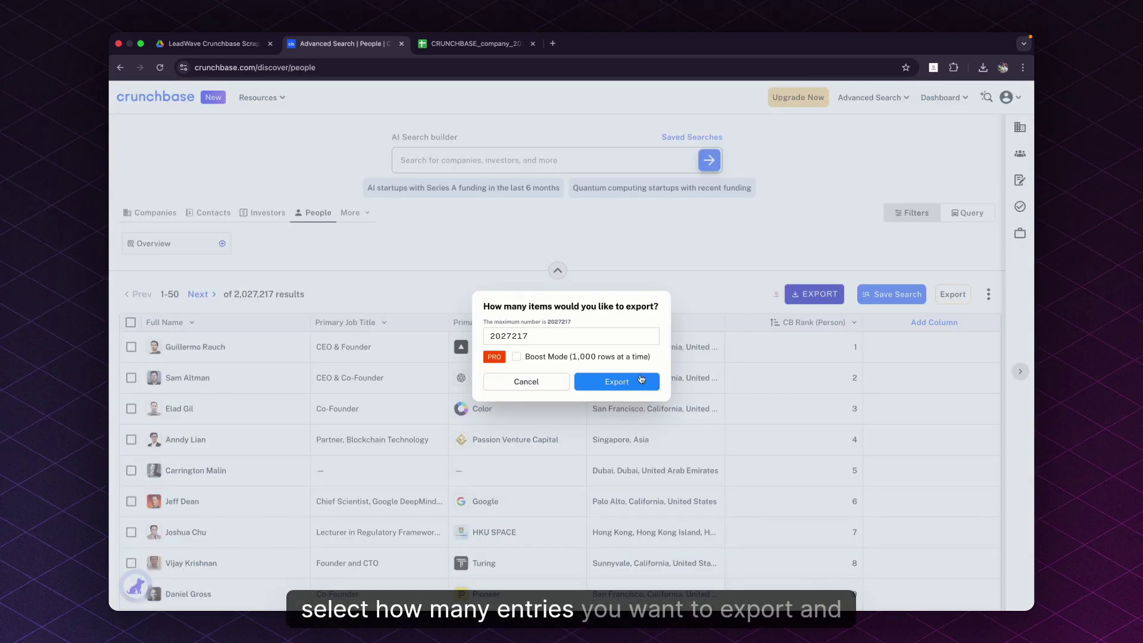
click(619, 384)
key(super+w)
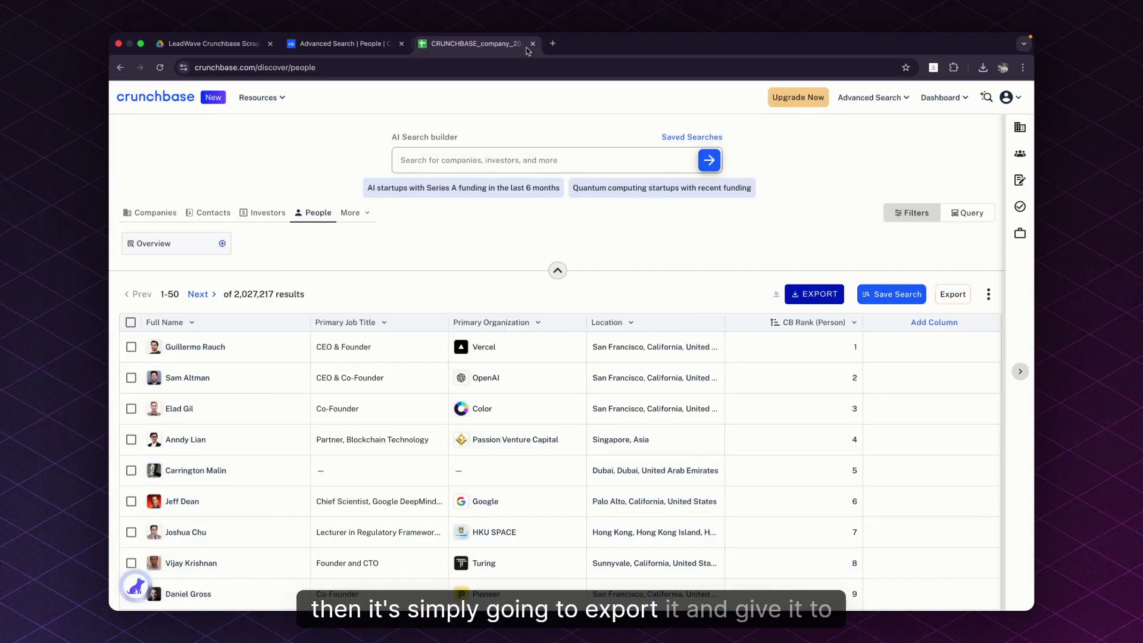
Step: Examine the exported company data in the CRUNCHBASE_company_20250705_50 sheet, from the phone numbers across to the funding and IPO columns
click(463, 190)
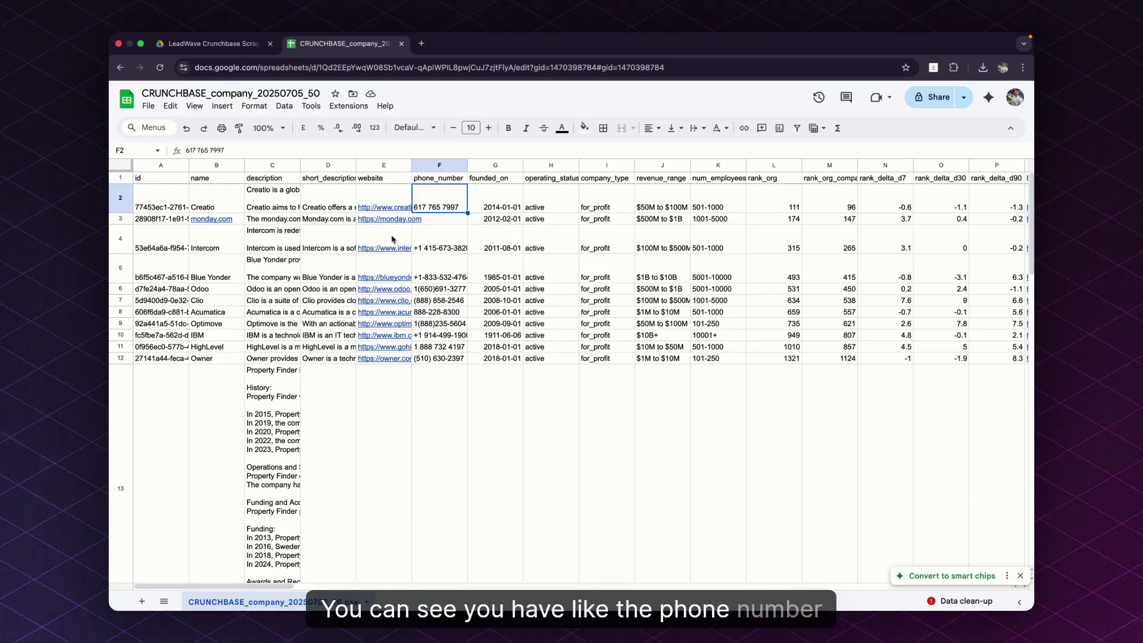
scroll(690, 288, right, 15)
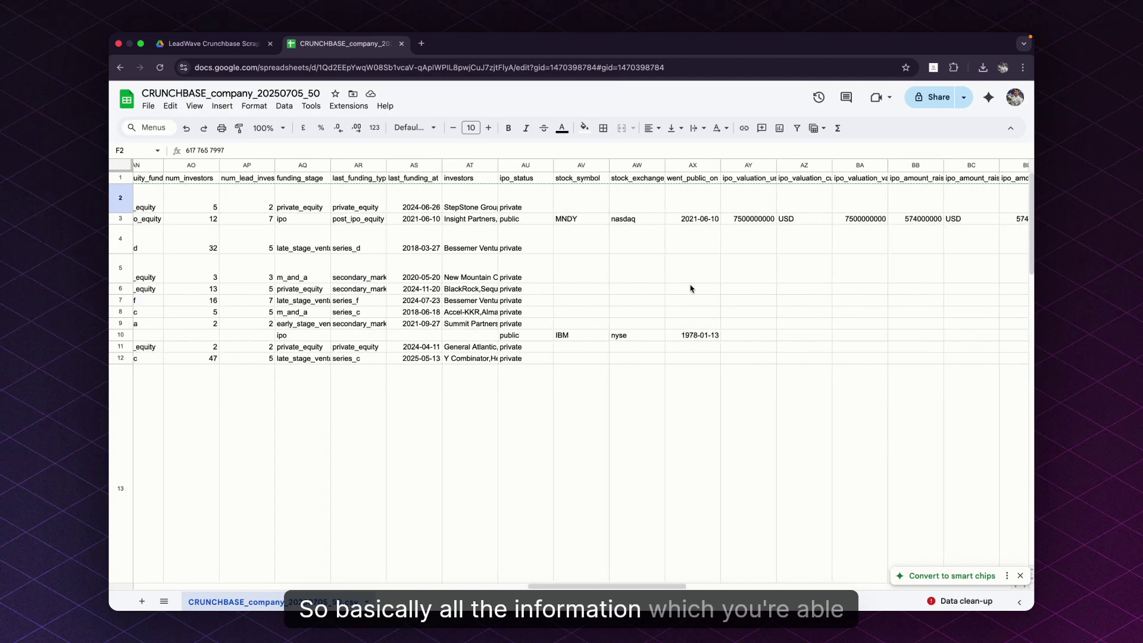
scroll(691, 288, down, 10)
scroll(691, 288, left, 15)
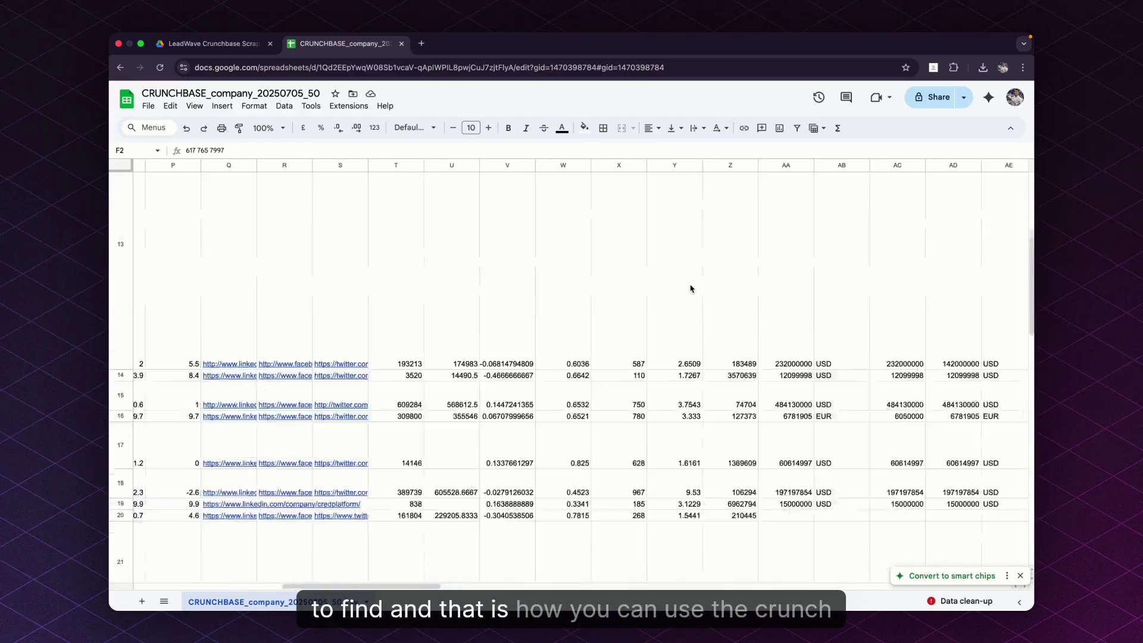
scroll(691, 288, up, 10)
Step: Download LeadWave Crunchbase Scraper Unlimited.zip from Google Drive, extract it in the Downloads folder, and return to the browser
key(ctrl+shift+Tab)
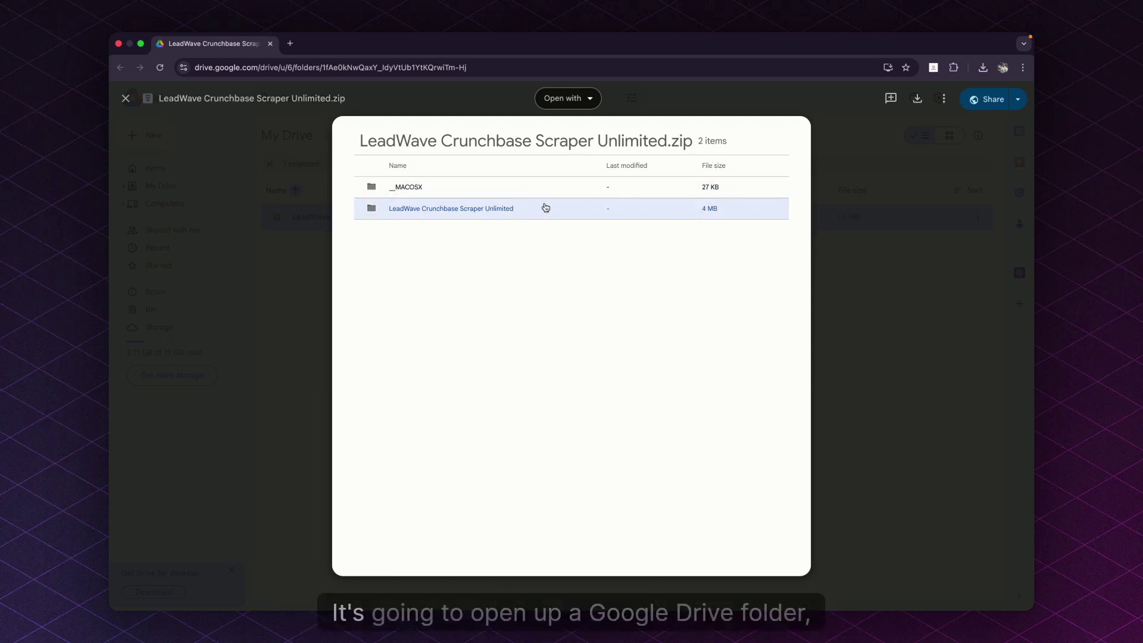
click(918, 99)
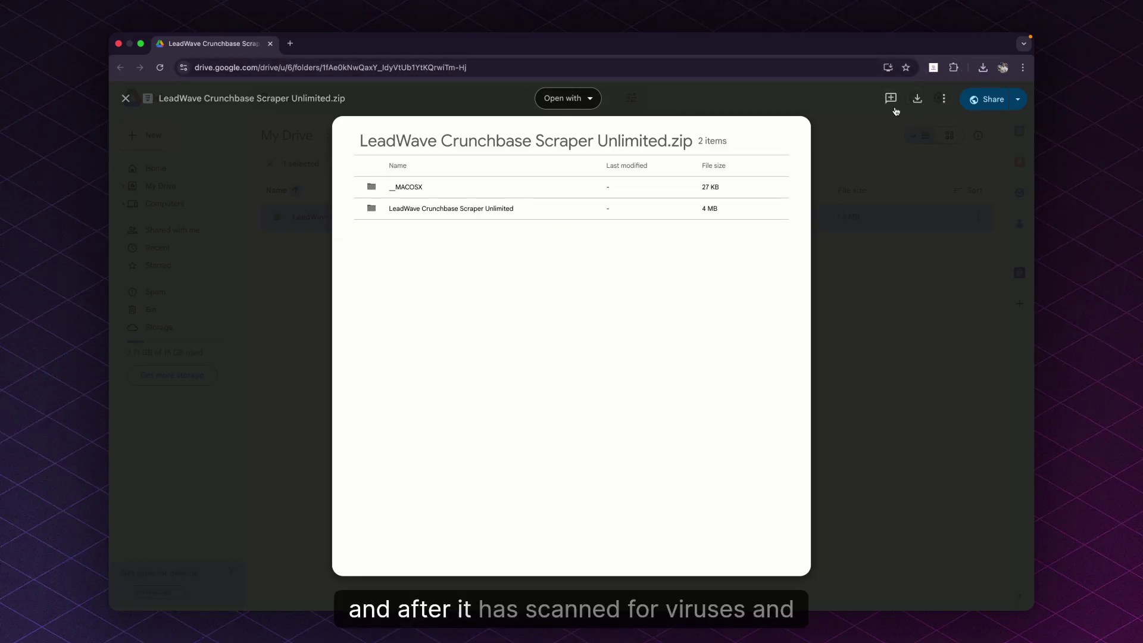
click(983, 67)
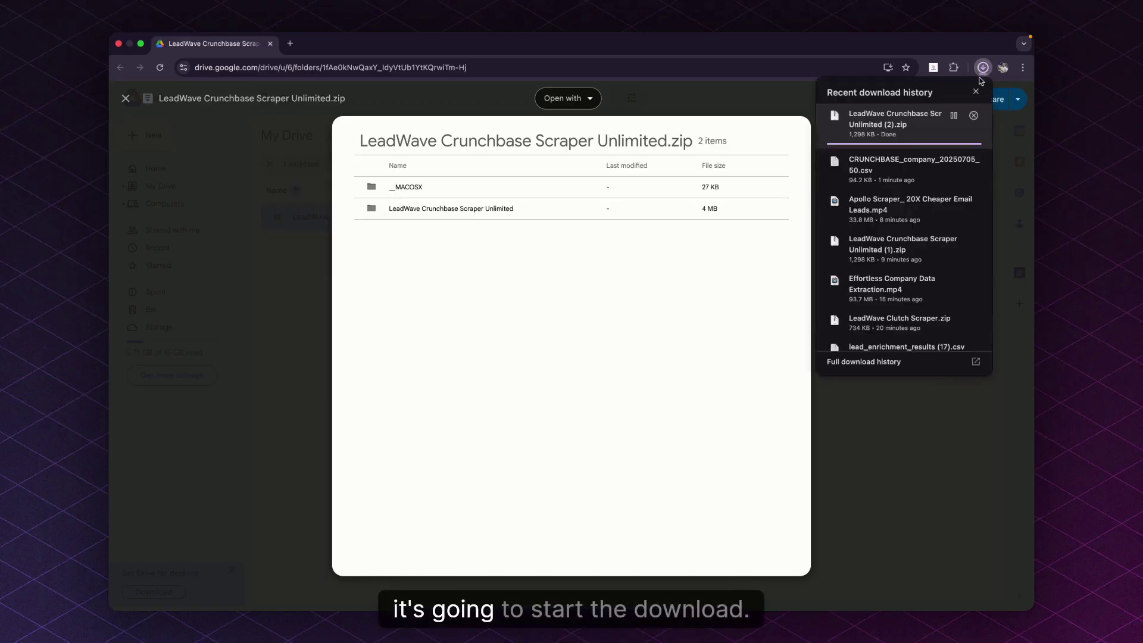
click(939, 125)
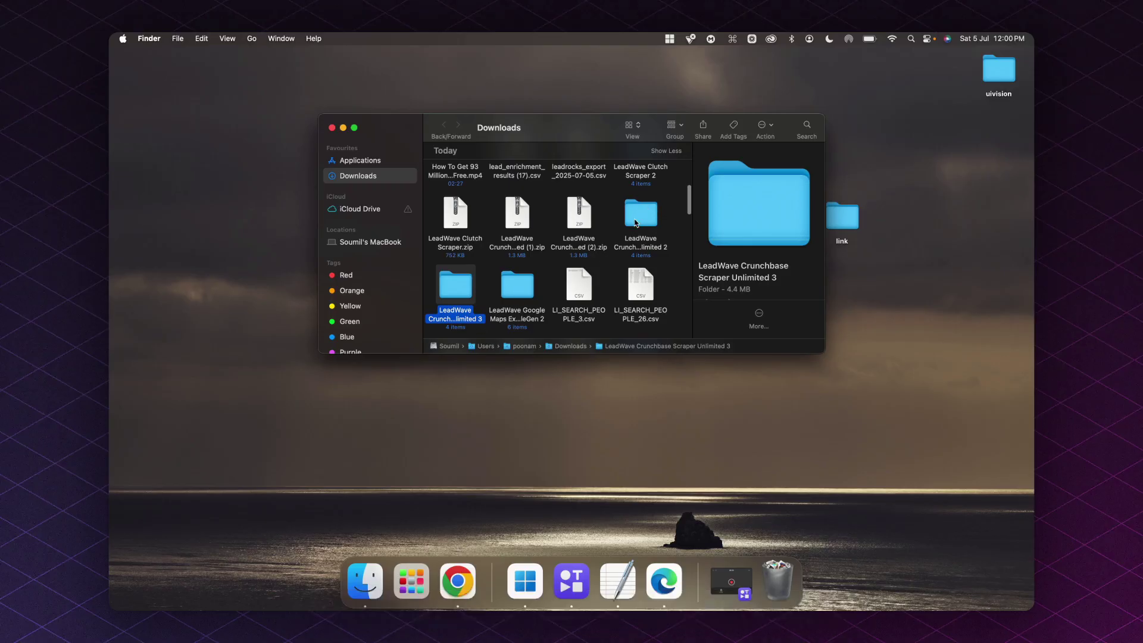
key(ctrl+Up)
click(630, 76)
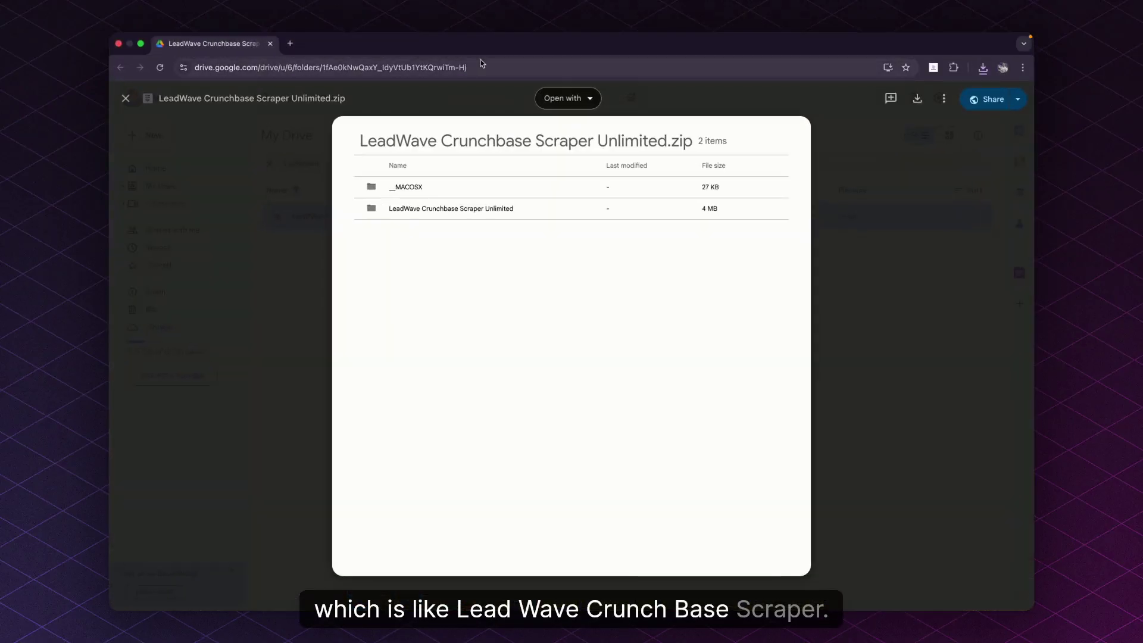
Step: Open the browser's extension management page and switch Developer mode off and on again
click(953, 67)
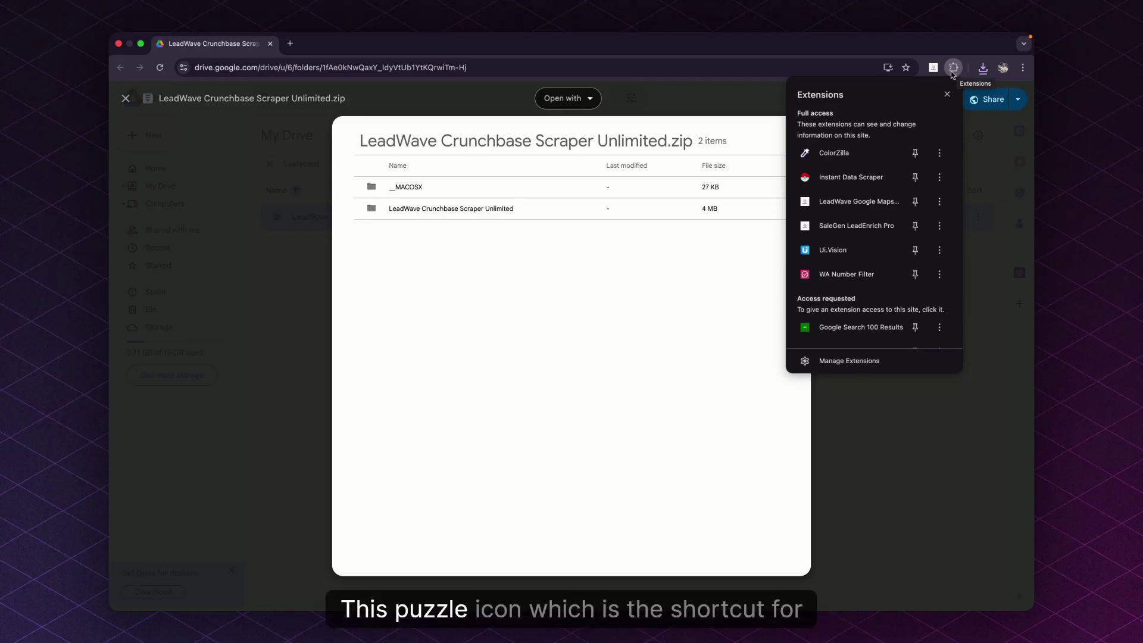
scroll(893, 322, down, 1)
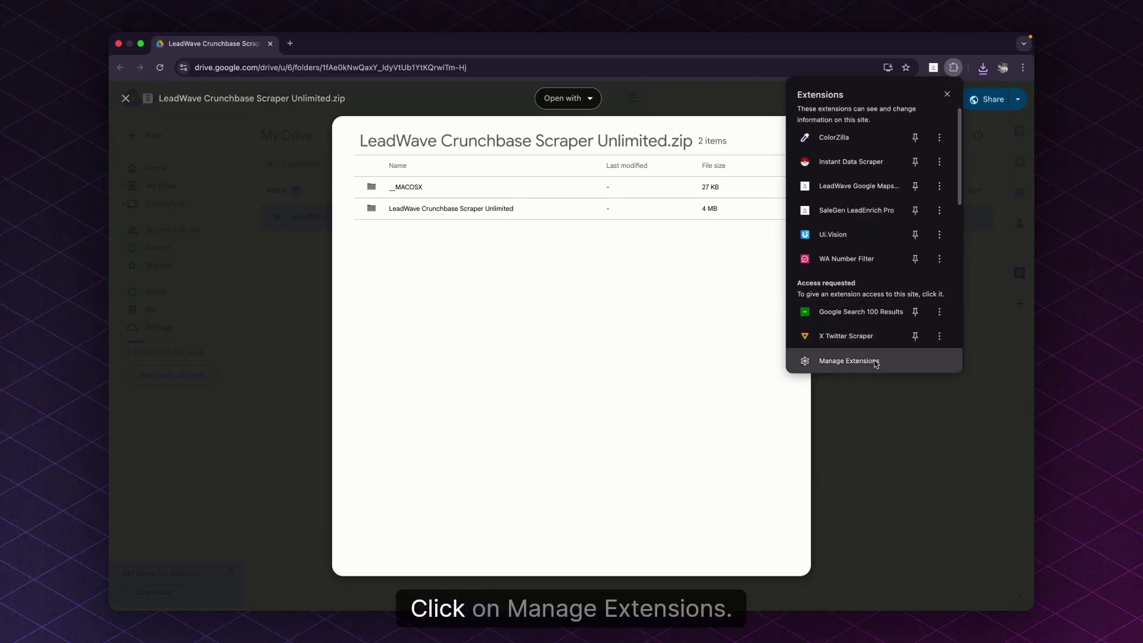
click(849, 361)
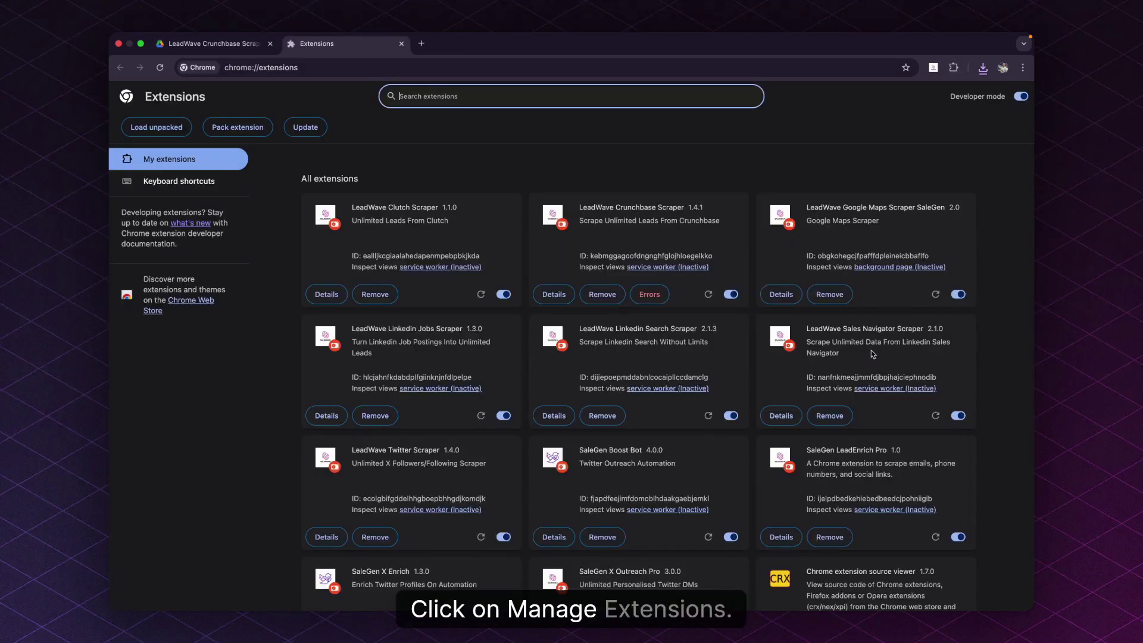
click(1024, 99)
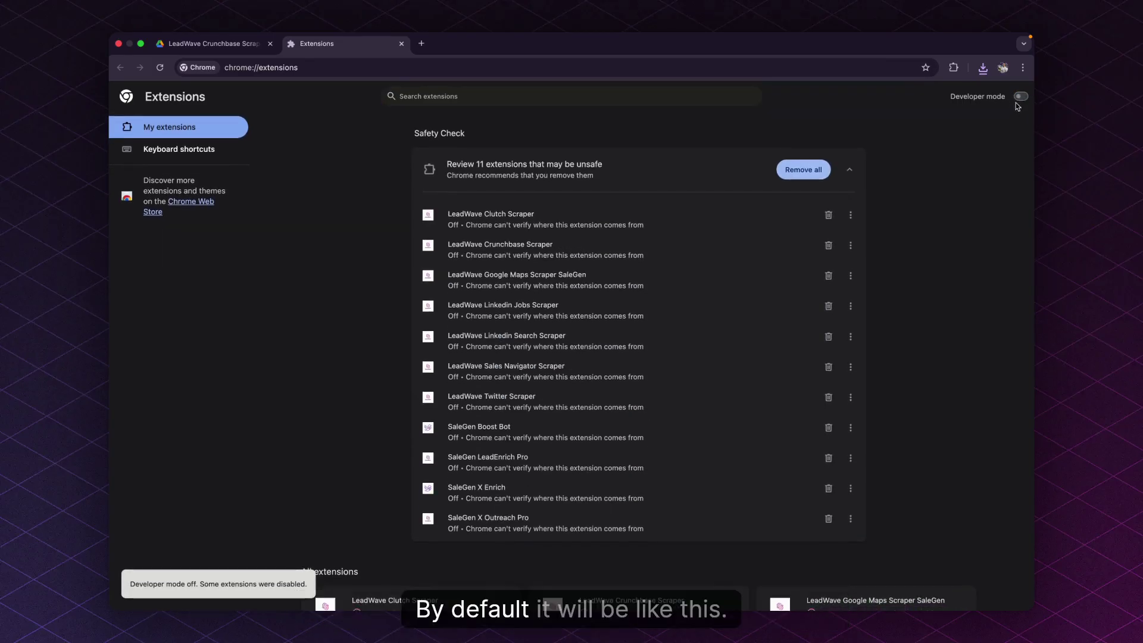
click(1021, 97)
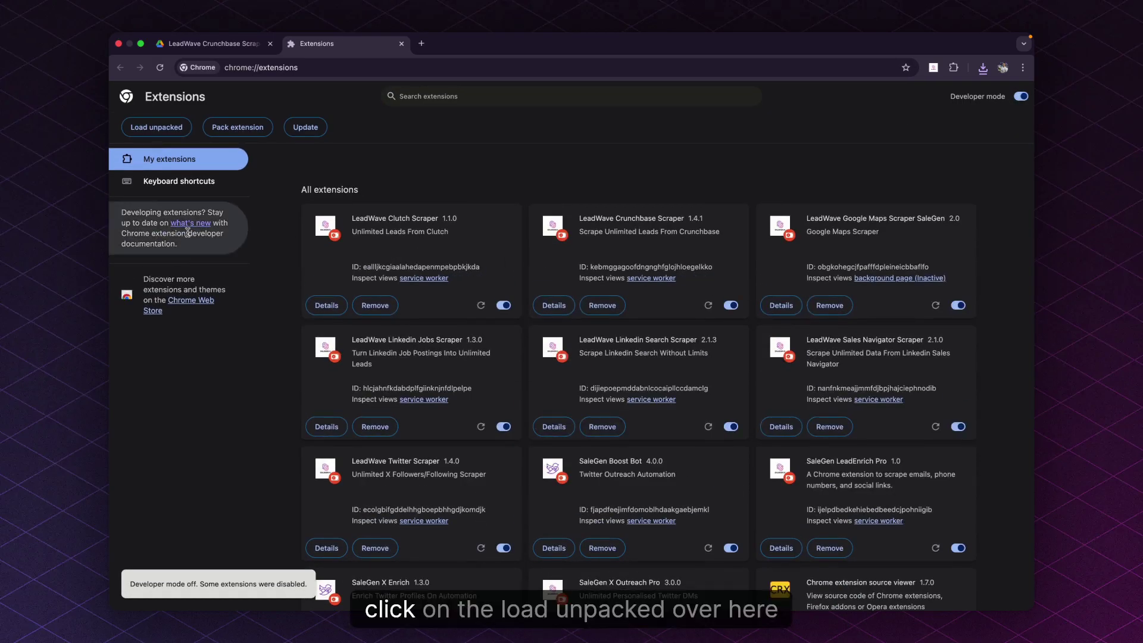
Step: Load the LeadWave Crunchbase Scraper Unlimited folder as an unpacked extension and check its popup
click(157, 126)
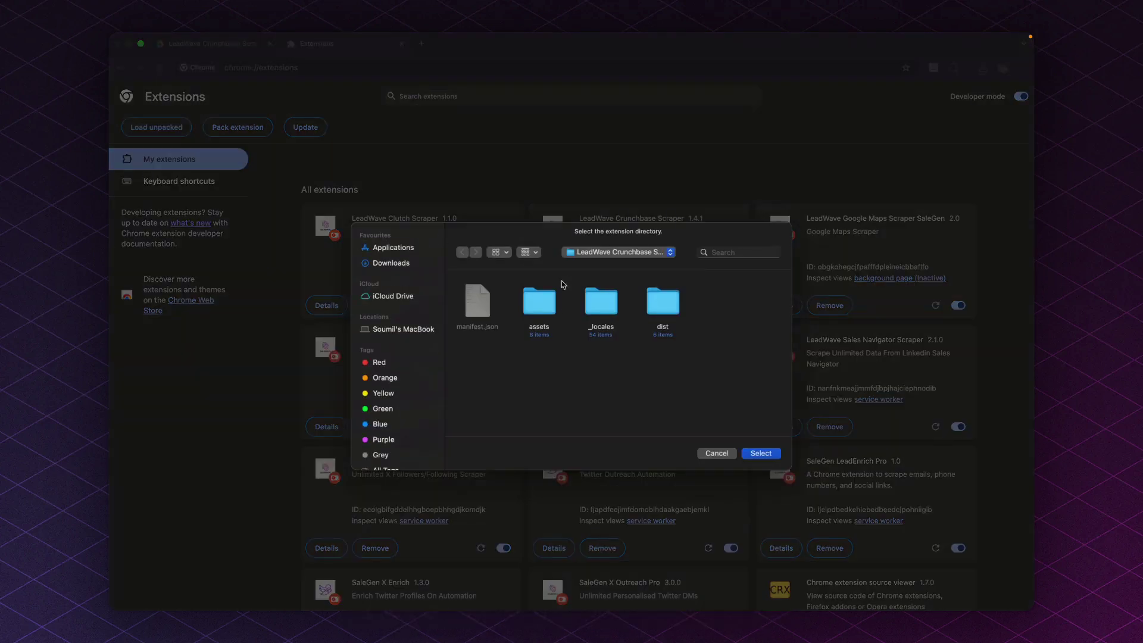
click(610, 252)
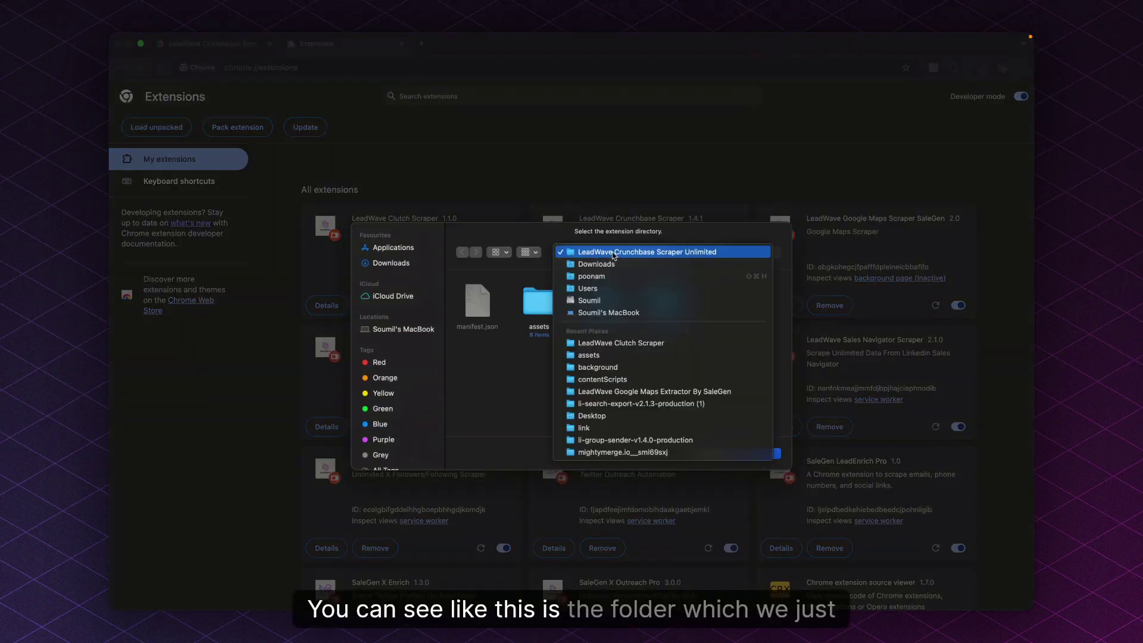
click(613, 253)
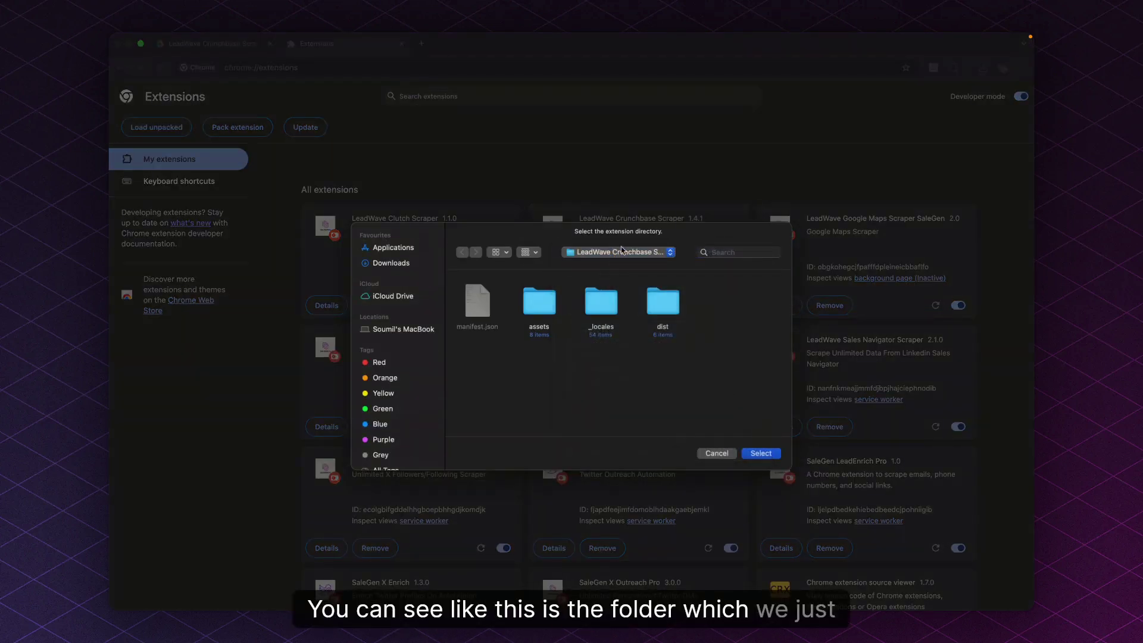
click(761, 453)
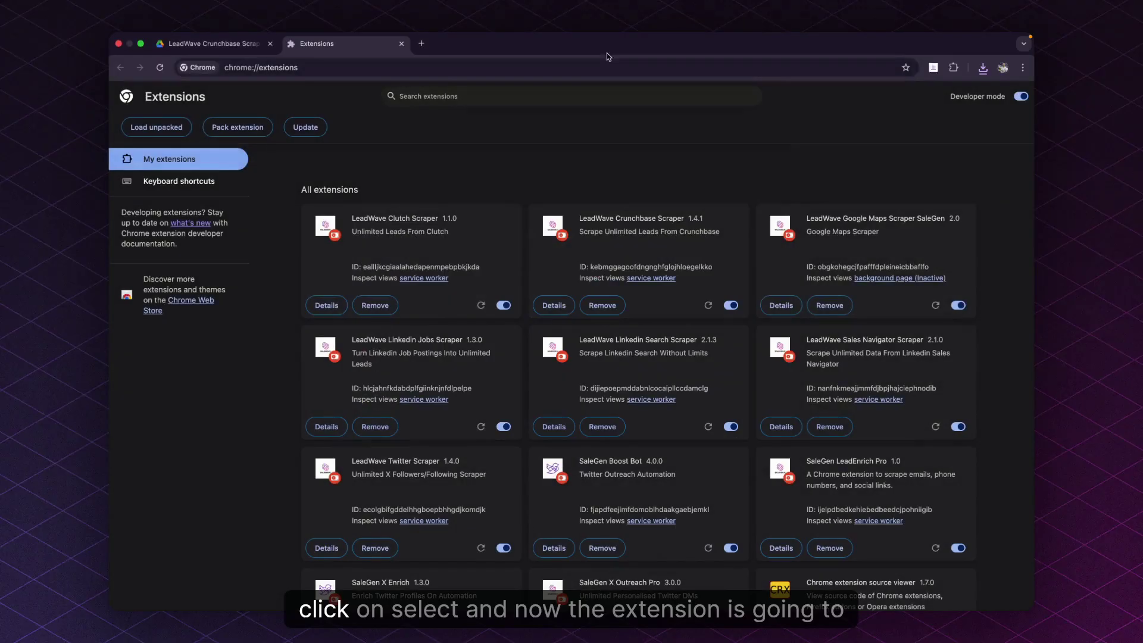
click(934, 67)
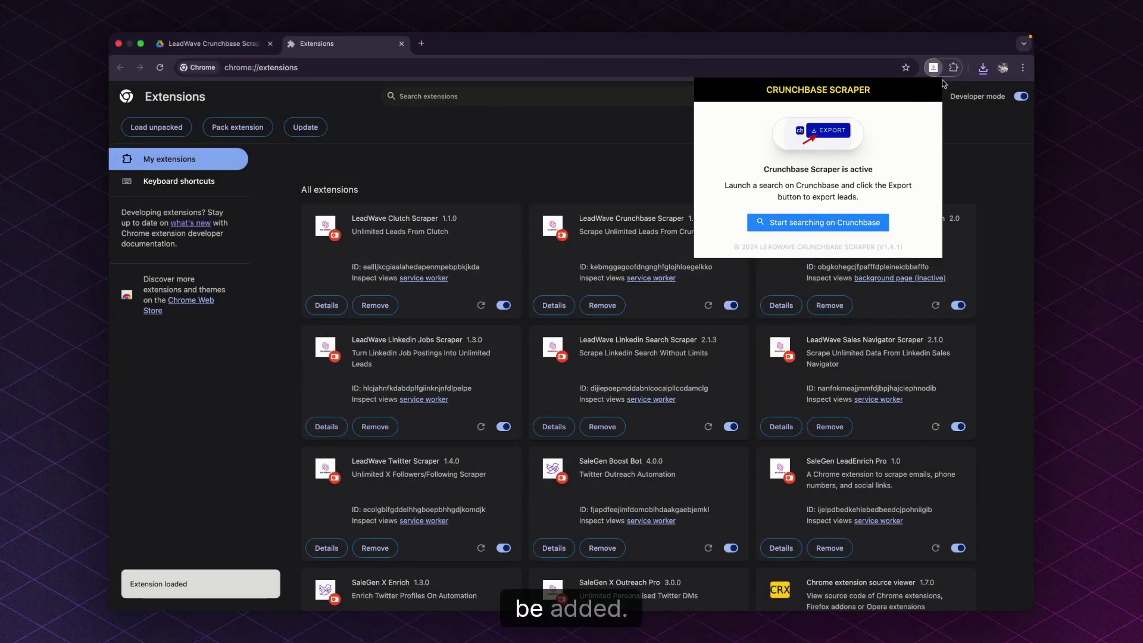
click(552, 156)
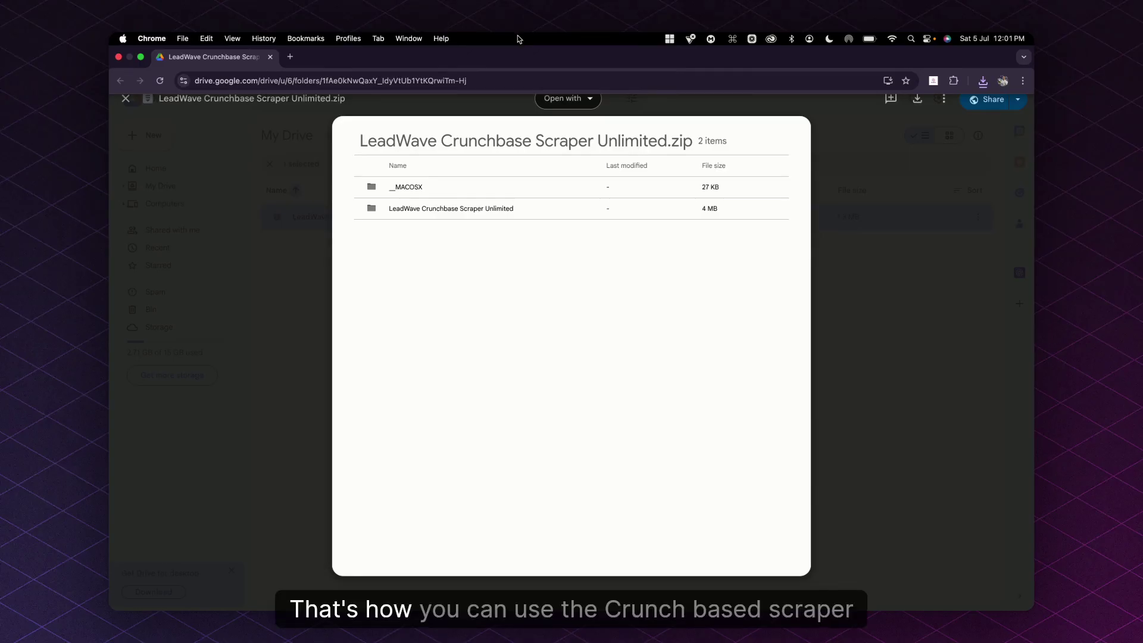